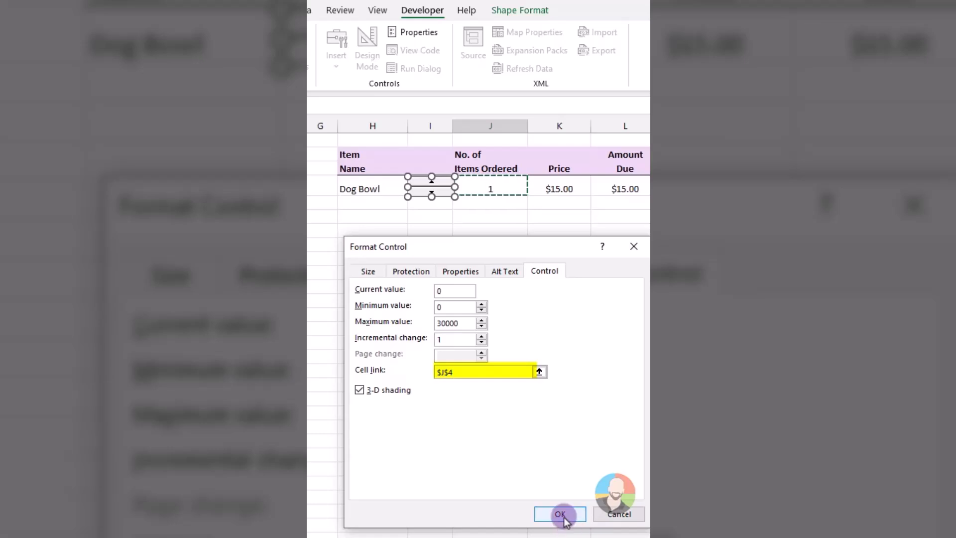
# Confirm the spin button's cell link to $J$4 and use it to raise and lower the Dog Bowl's number of items ordered.
pyautogui.click(559, 513)
pyautogui.click(500, 334)
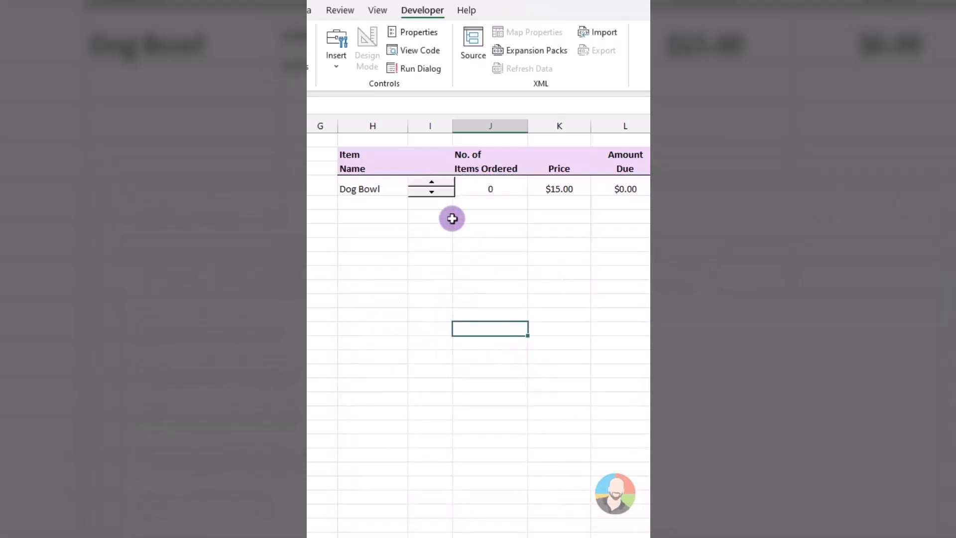
pyautogui.click(430, 183)
pyautogui.click(430, 183)
pyautogui.click(431, 183)
pyautogui.click(431, 183)
pyautogui.click(431, 193)
pyautogui.click(431, 192)
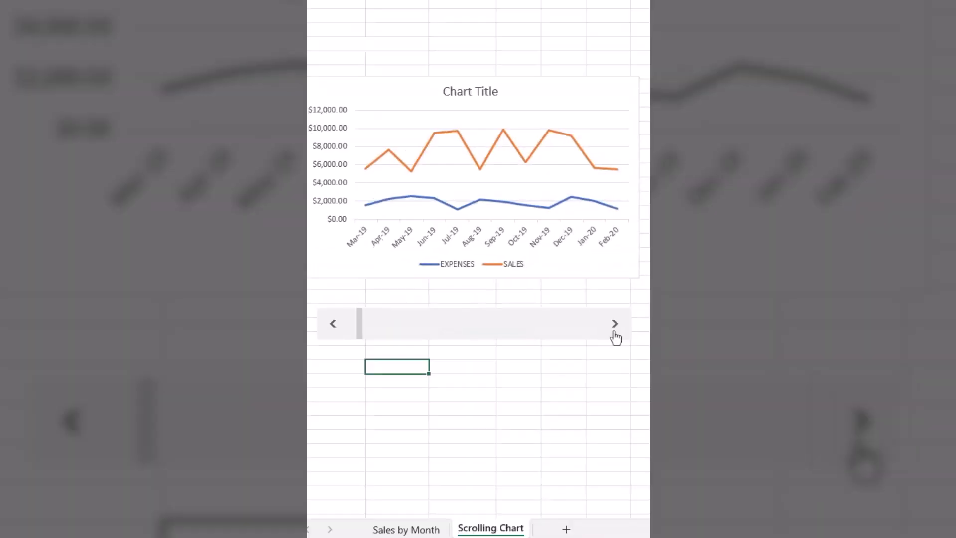
pyautogui.click(615, 332)
pyautogui.click(615, 332)
pyautogui.click(614, 332)
pyautogui.click(614, 332)
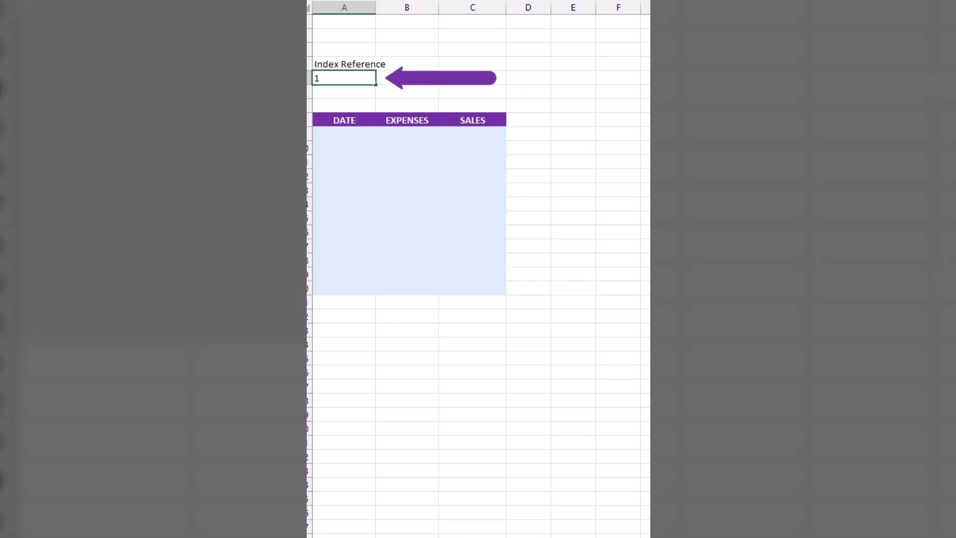
# Enter 1 as the index reference in A5, and find and insert the INDEX function in A9.
pyautogui.press('Return')
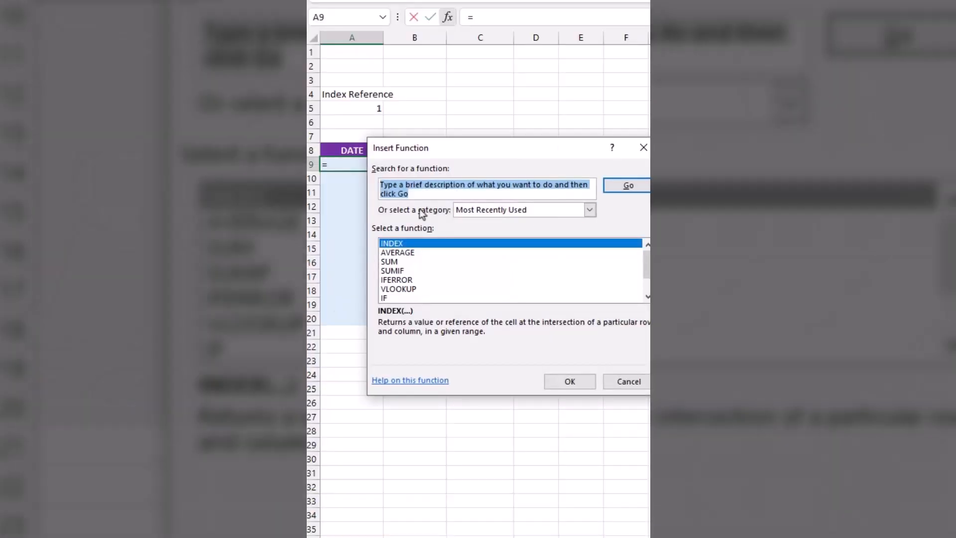
pyautogui.write('index')
pyautogui.press('Return')
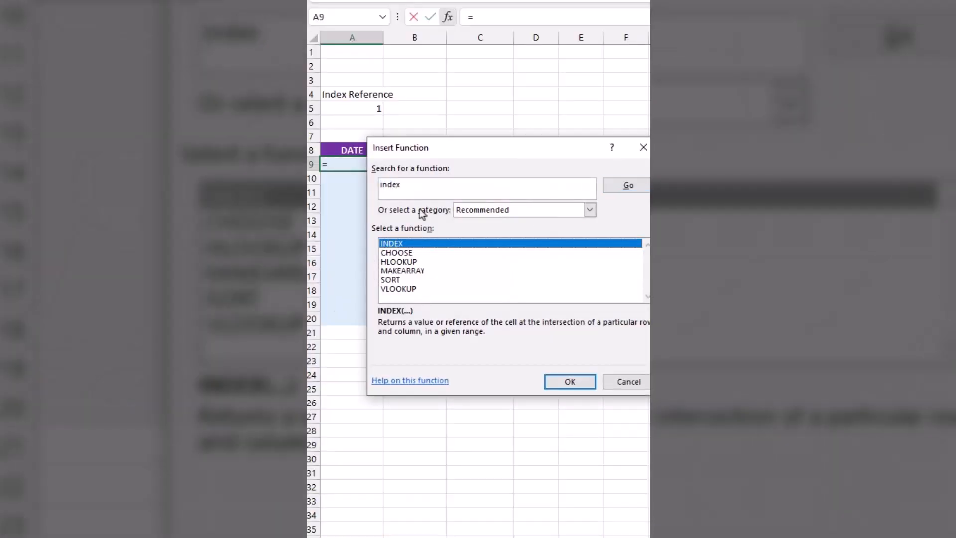
pyautogui.click(558, 381)
# Set the INDEX array to 'Sales by Month'!C6:C53 with row number $A$5, and fill the date formula down to row 20.
pyautogui.click(551, 303)
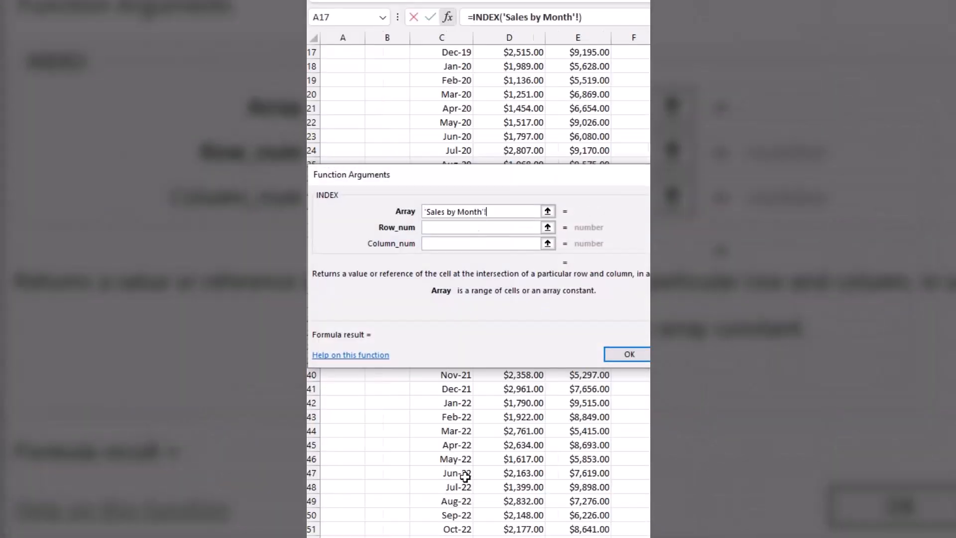
pyautogui.scroll(5, 465, 476)
pyautogui.moveTo(458, 122); pyautogui.dragTo(465, 537)
pyautogui.click(434, 228)
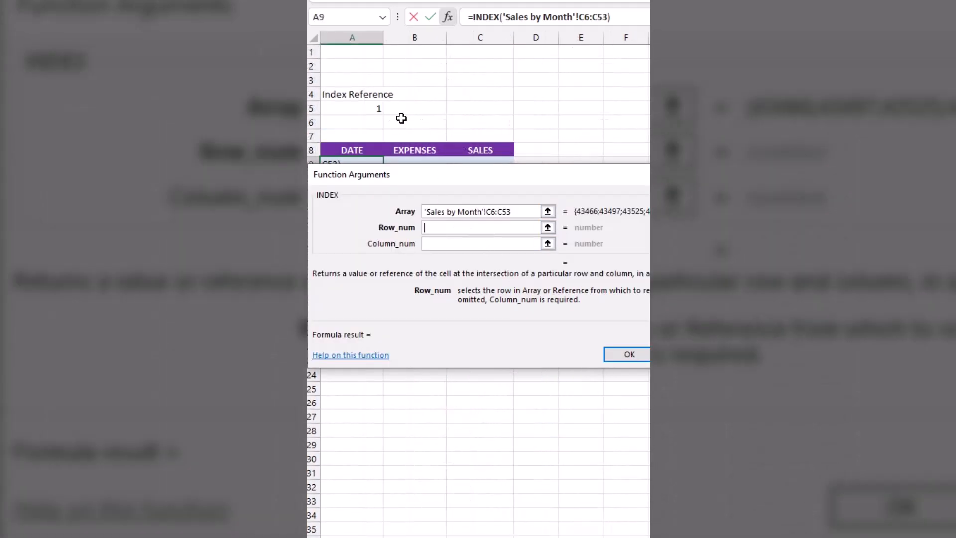
pyautogui.click(372, 106)
pyautogui.press('F4')
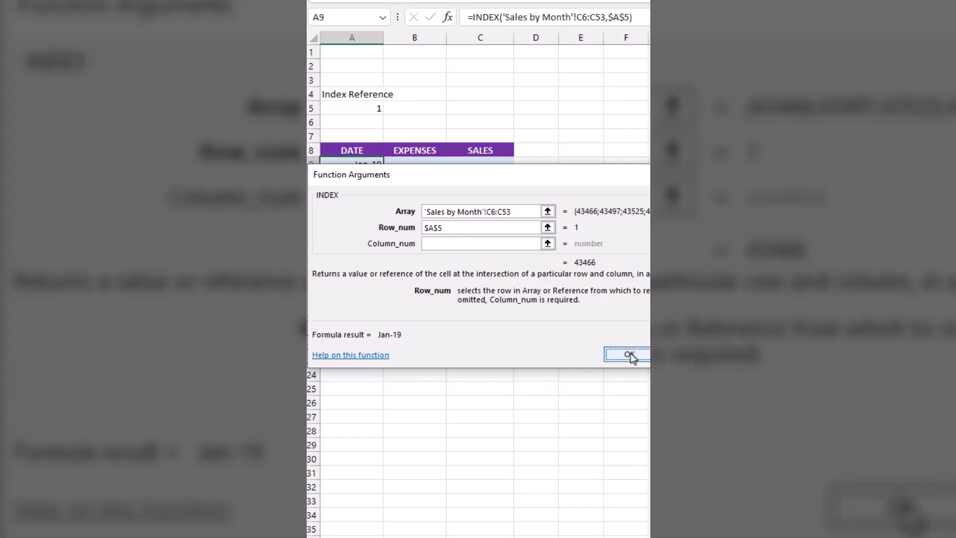
pyautogui.click(629, 354)
pyautogui.moveTo(383, 170); pyautogui.dragTo(387, 322)
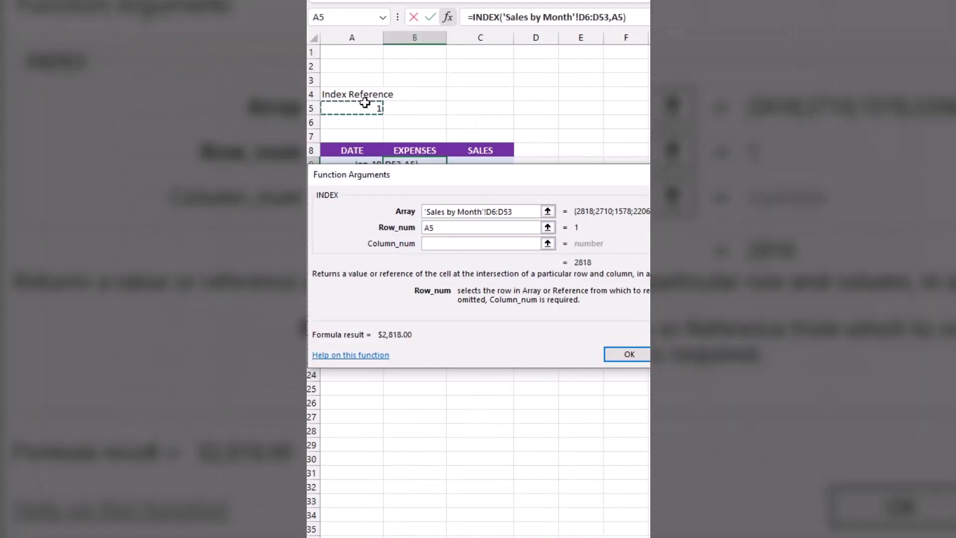
# Make the row number $A$5 in the Expenses INDEX formula on 'Sales by Month'!D6:D53, and fill it down the column.
pyautogui.press('F4')
pyautogui.press('Return')
pyautogui.doubleClick(448, 176)
# Build the Sales INDEX formula from the Sales column of the Sales by Month sheet, starting at E6, with row number $A$5.
pyautogui.press('Right')
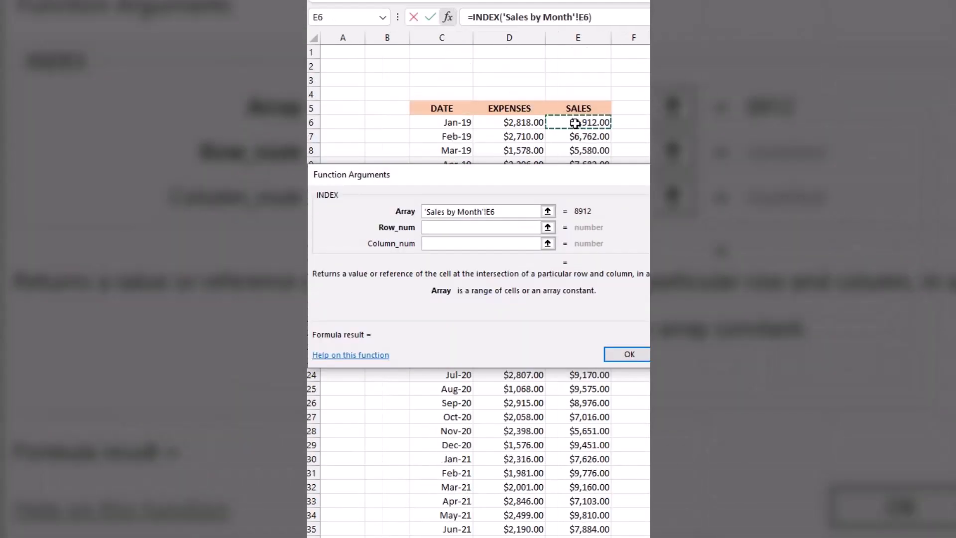
pyautogui.click(447, 227)
pyautogui.write('$A$5')
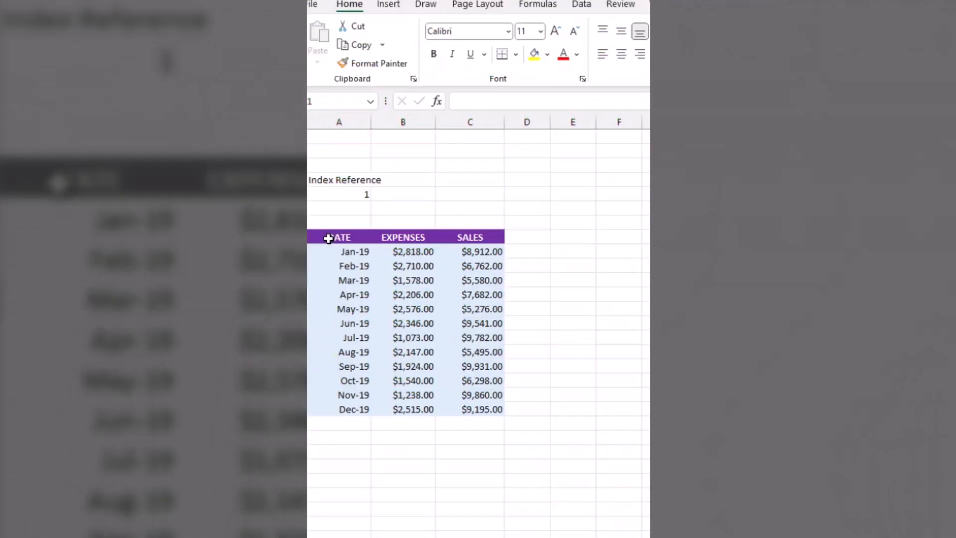
# Insert a line chart of the Date, Expenses and Sales table and place it over the table data.
pyautogui.moveTo(331, 237); pyautogui.dragTo(470, 409)
pyautogui.click(388, 4)
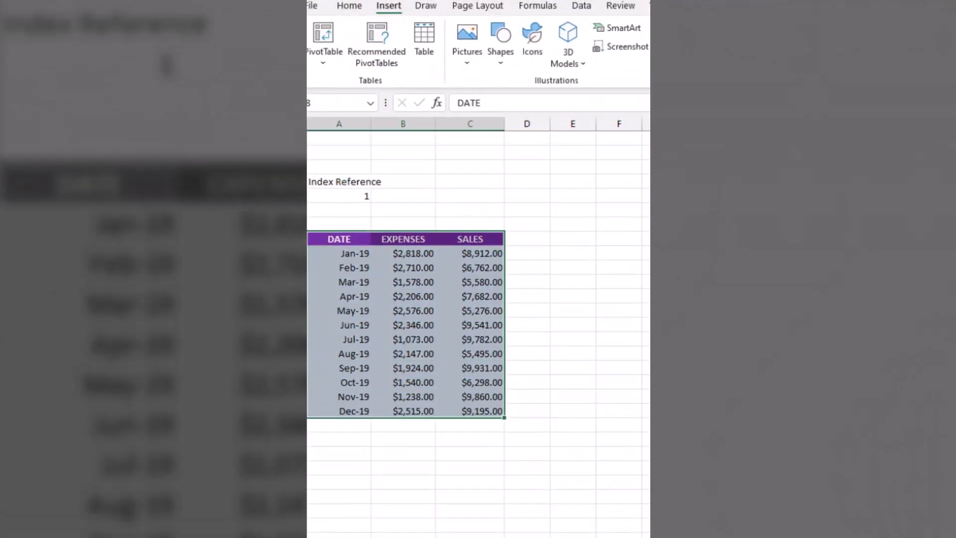
pyautogui.click(649, 80)
pyautogui.click(574, 153)
pyautogui.click(549, 229)
pyautogui.click(792, 525)
pyautogui.moveTo(365, 257); pyautogui.dragTo(309, 263)
# Draw a horizontal scroll bar form control beneath the chart, spanning nearly the chart's full width.
pyautogui.click(411, 6)
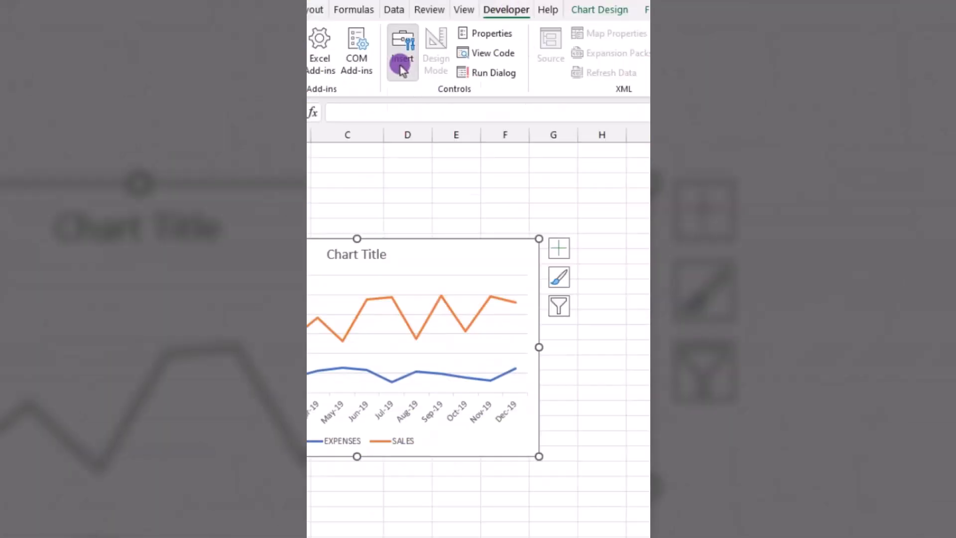
pyautogui.click(400, 62)
pyautogui.click(551, 125)
pyautogui.moveTo(317, 481); pyautogui.dragTo(647, 513)
# Format the scroll bar with current value 1, minimum value 1 and cell link $A$5.
pyautogui.rightClick(506, 496)
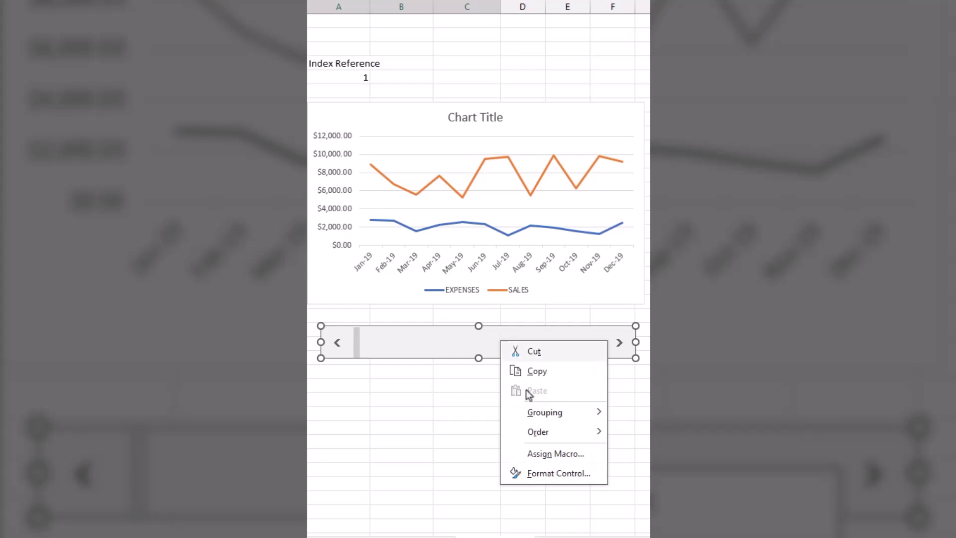
pyautogui.click(539, 475)
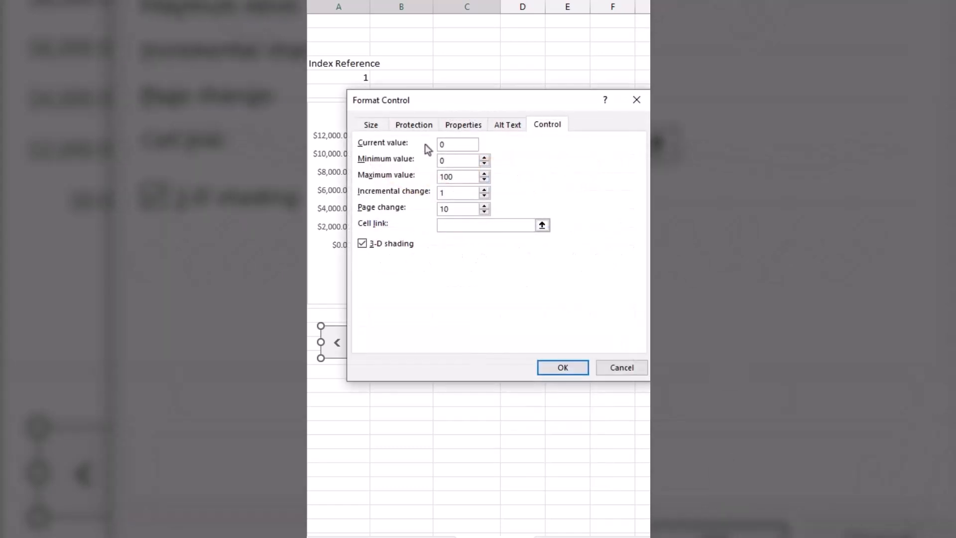
pyautogui.write('1')
pyautogui.click(349, 77)
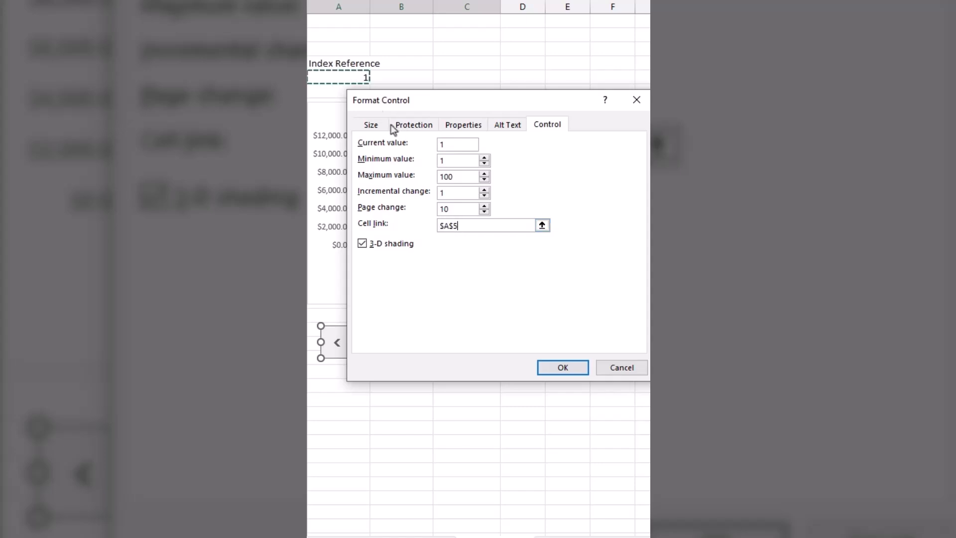
pyautogui.click(550, 369)
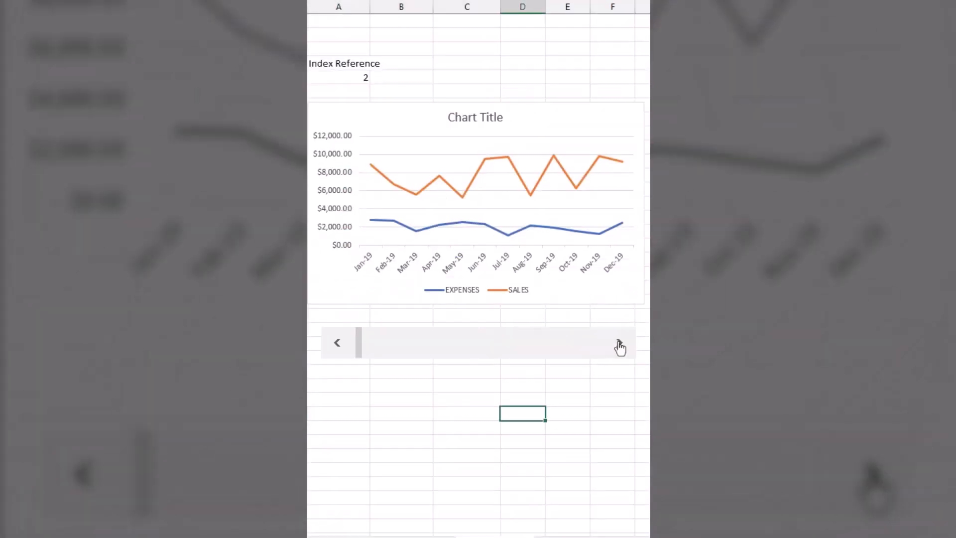
# Advance the scroll bar several increments to shift the chart's displayed months forward.
pyautogui.click(619, 343)
pyautogui.click(619, 344)
pyautogui.click(619, 344)
pyautogui.click(619, 344)
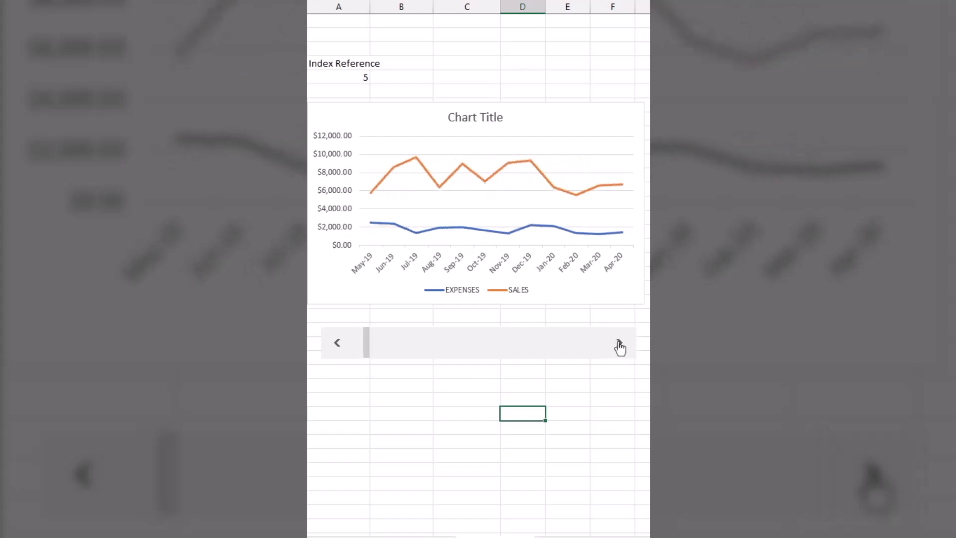
pyautogui.click(619, 343)
pyautogui.click(619, 344)
pyautogui.click(619, 343)
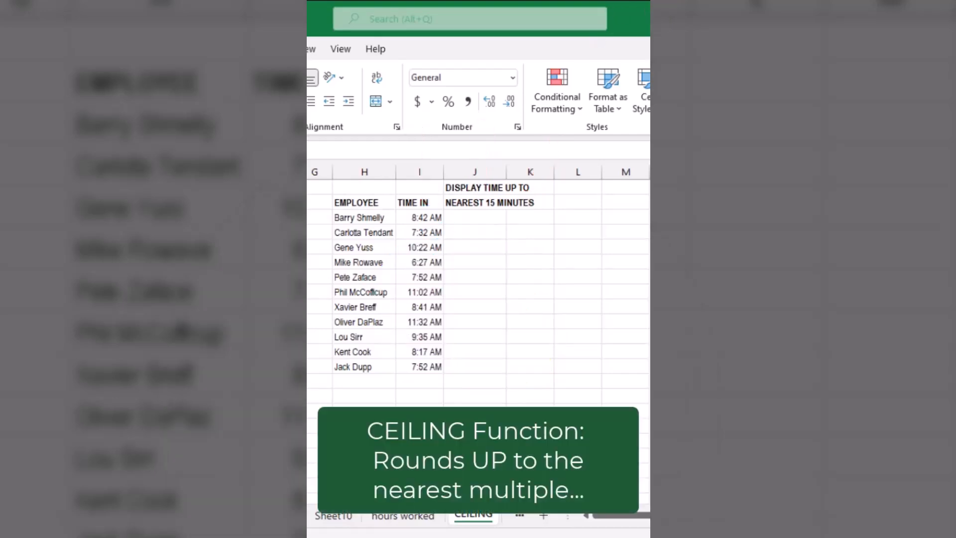
# Enter a CEILING formula in J3 rounding I3 up to the nearest "0:15", and fill it down for all employees.
pyautogui.click(474, 217)
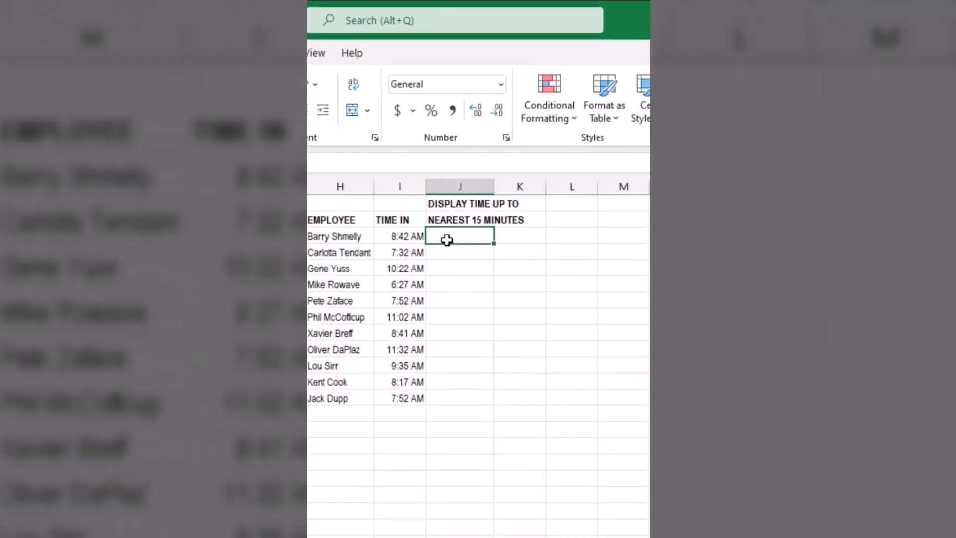
pyautogui.write('=ceiling(')
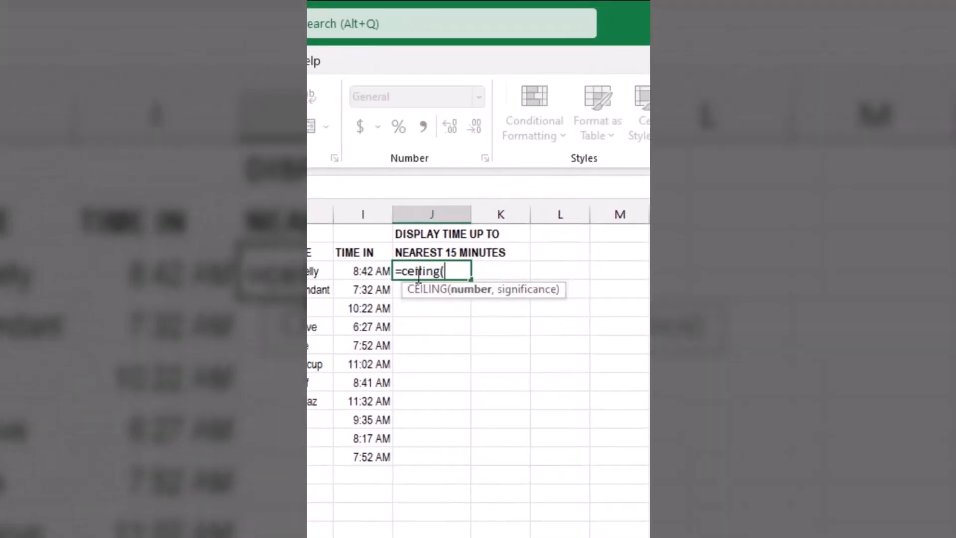
pyautogui.click(371, 270)
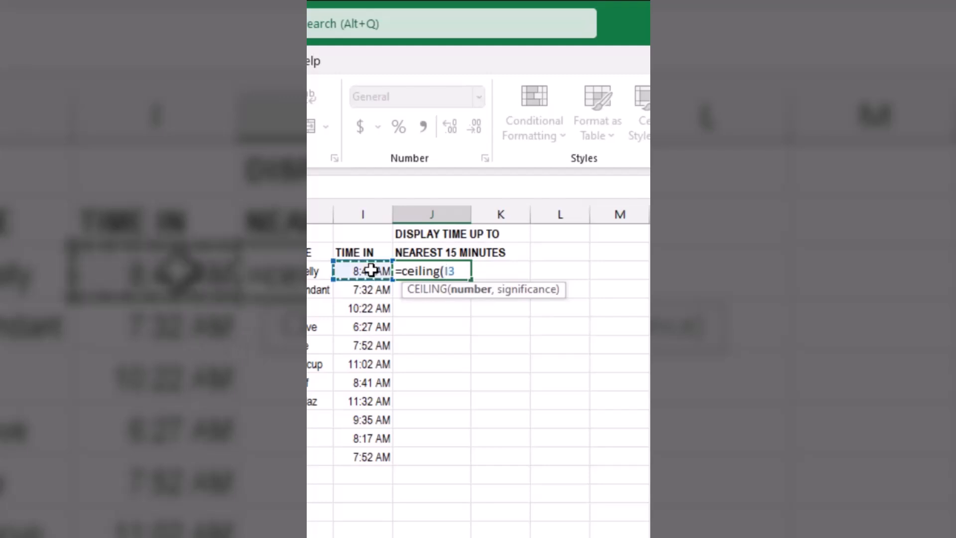
pyautogui.write(',"0:15')
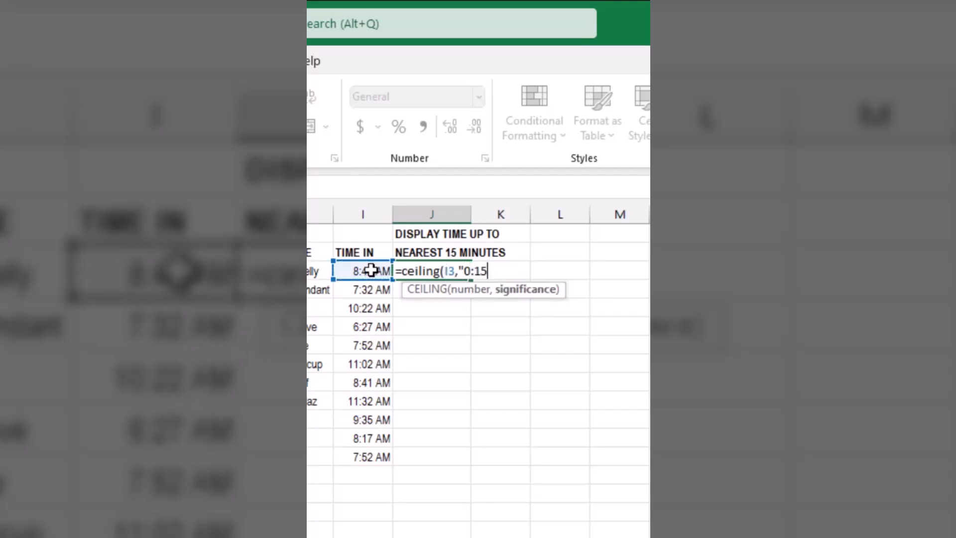
pyautogui.press('Return')
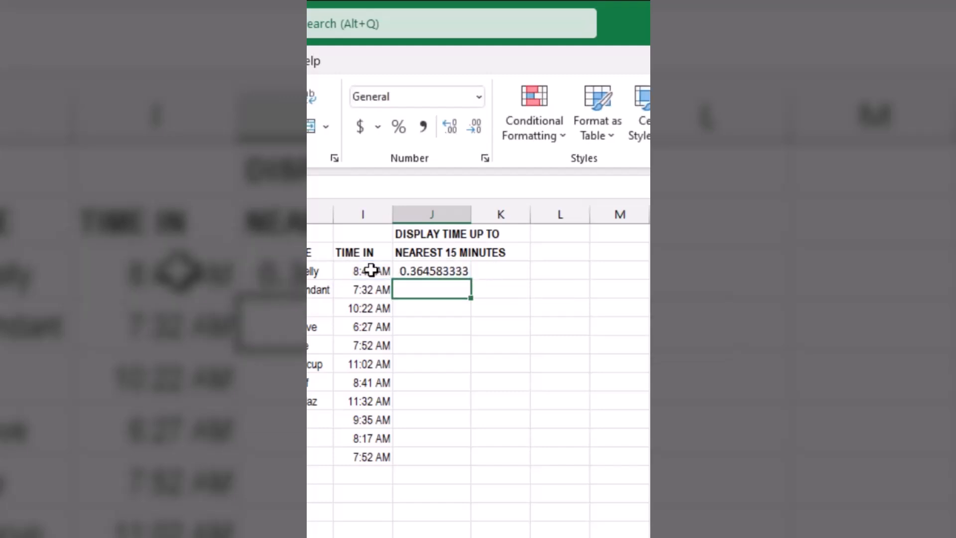
pyautogui.click(436, 270)
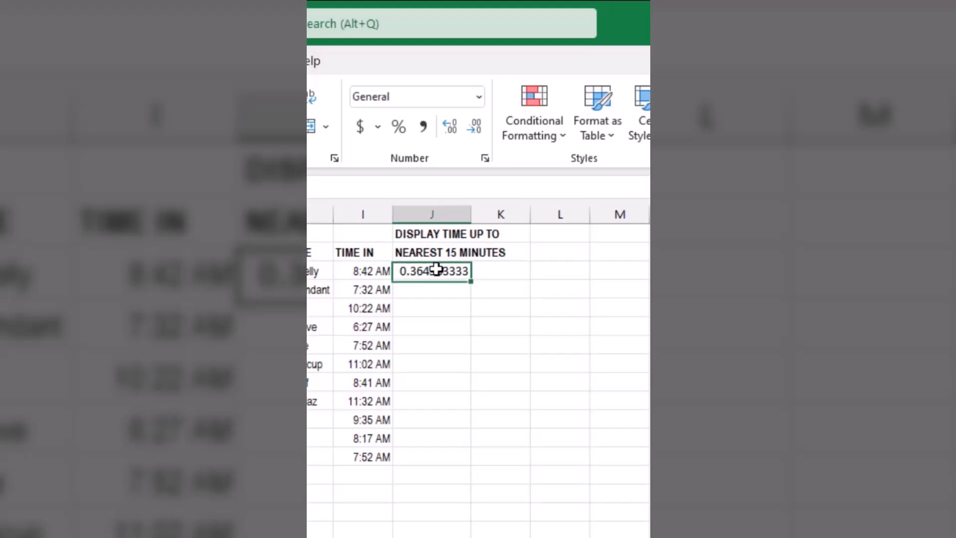
pyautogui.doubleClick(473, 281)
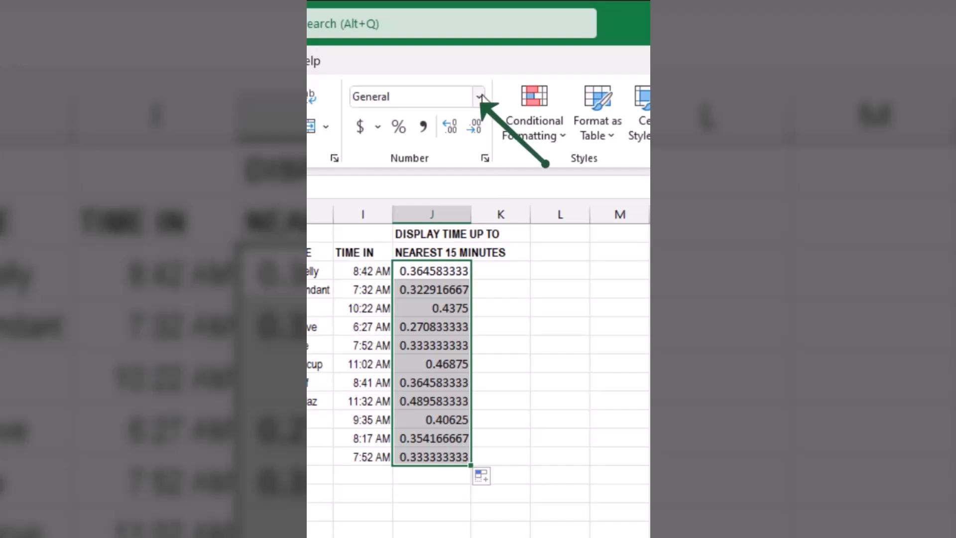
# Apply the Time number format to the rounded results in column J.
pyautogui.click(478, 96)
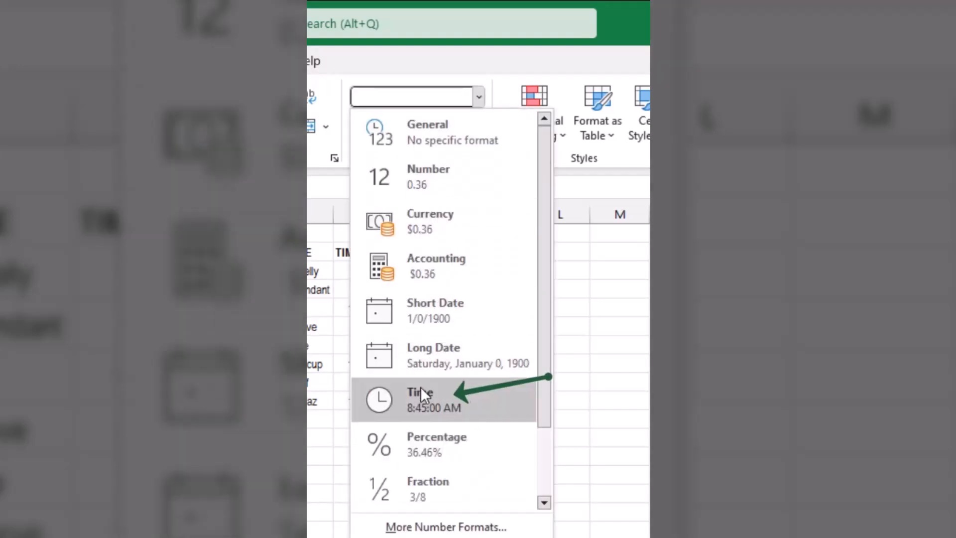
pyautogui.click(418, 395)
pyautogui.click(472, 517)
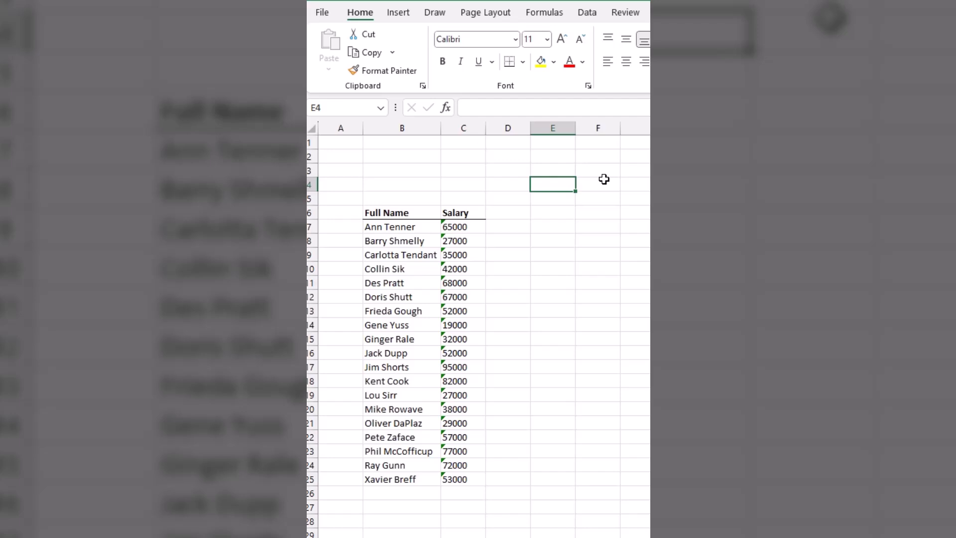
# Enter 1 in cell E4 and copy that cell.
pyautogui.write('1')
pyautogui.click(599, 216)
pyautogui.click(555, 187)
pyautogui.hotkey('ctrl', 'c')
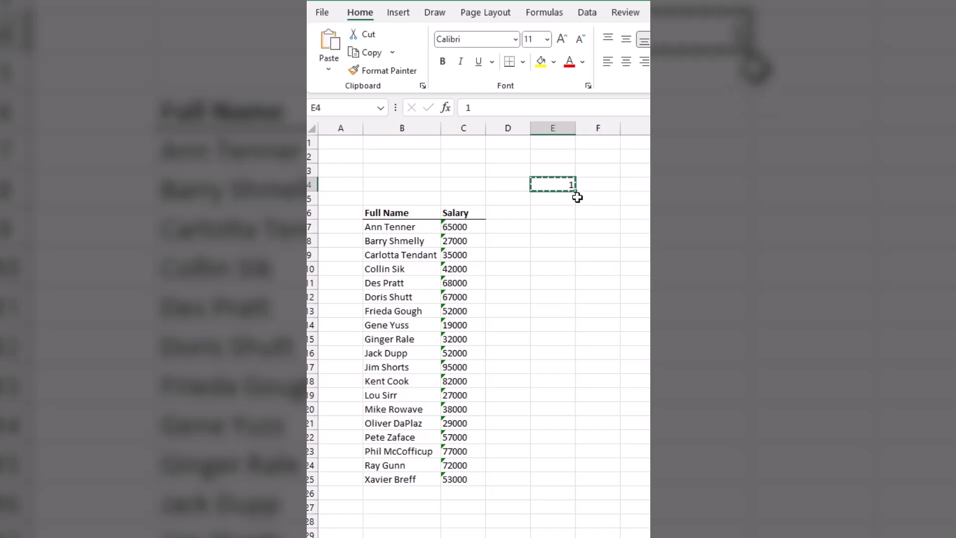
# Convert the salaries in C7:C25 to numbers by pasting the copied 1 with the Paste Special Multiply operation.
pyautogui.moveTo(462, 227); pyautogui.dragTo(463, 481)
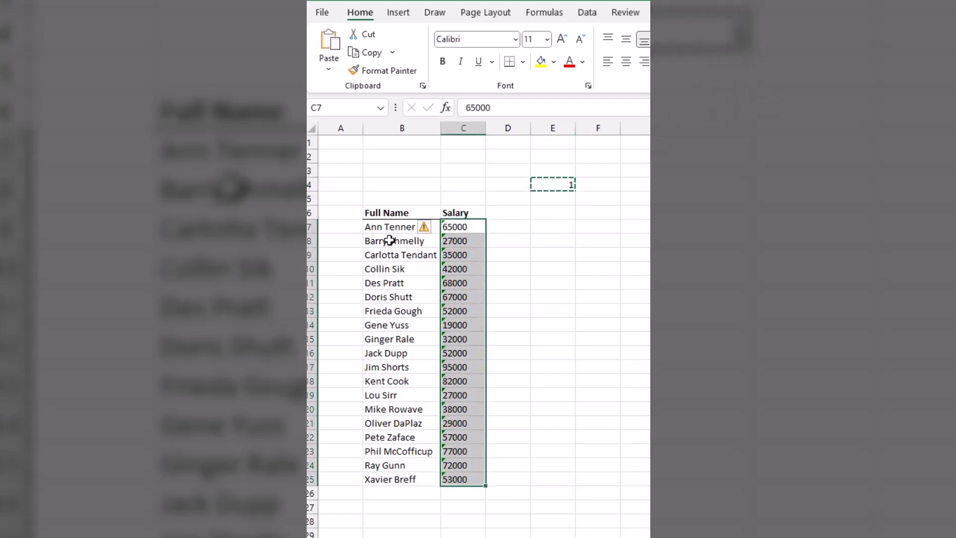
pyautogui.click(328, 69)
pyautogui.click(339, 238)
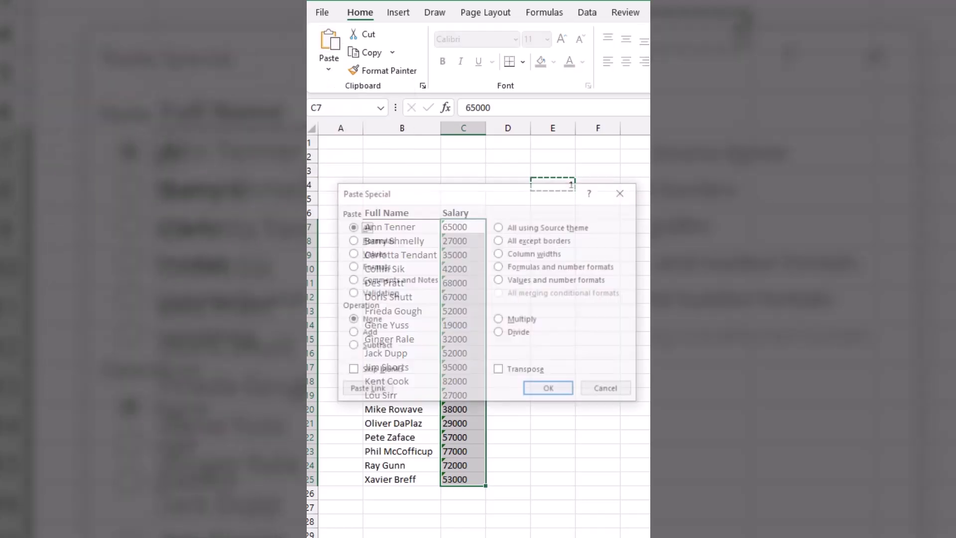
pyautogui.click(501, 320)
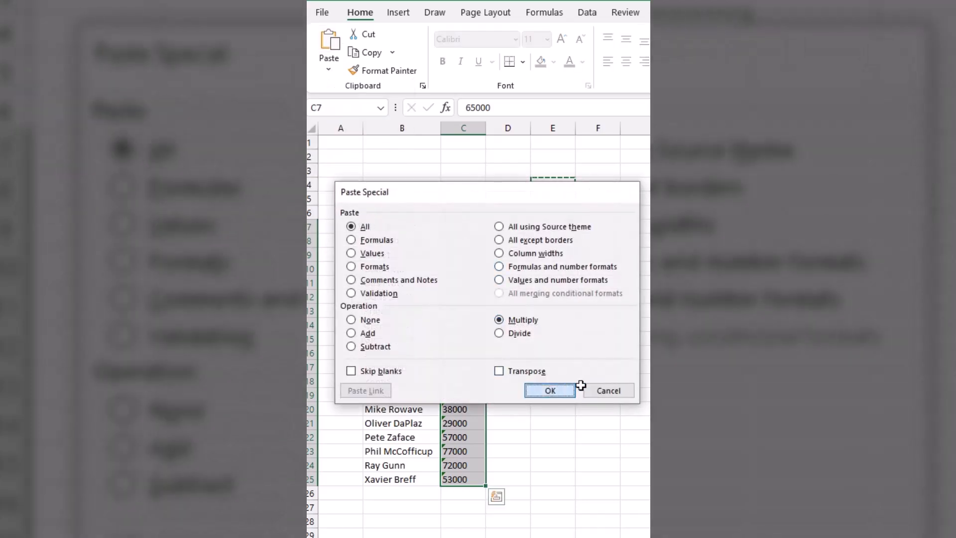
pyautogui.click(548, 390)
pyautogui.click(602, 382)
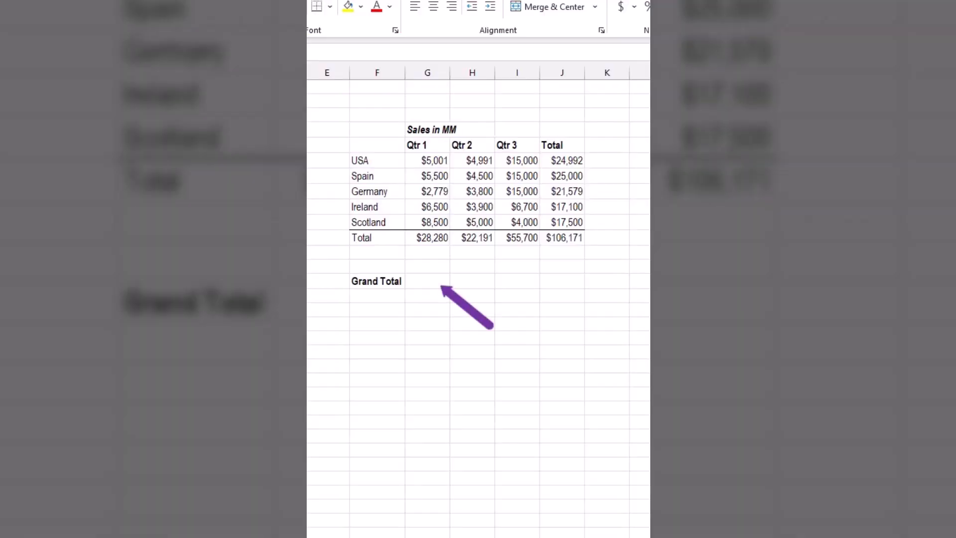
# Link the Grand Total cell in column G to the table's overall total in column J.
pyautogui.click(427, 281)
pyautogui.write('=')
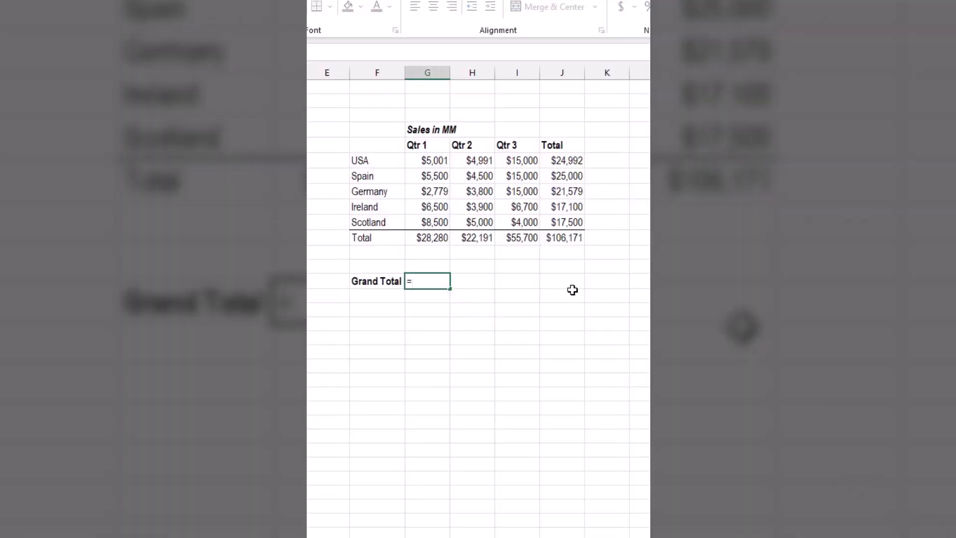
pyautogui.click(563, 238)
pyautogui.press('Return')
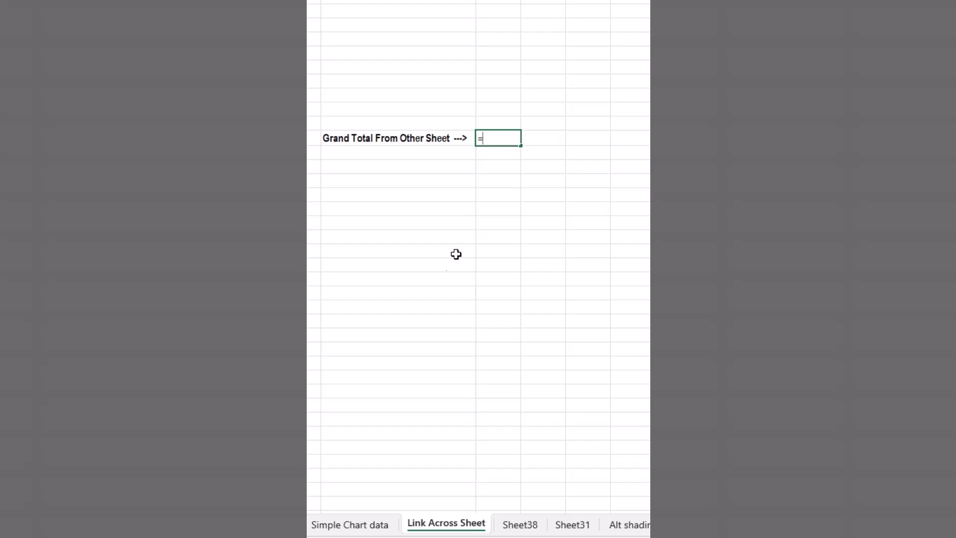
# Complete the Link Across Sheet formula with a reference to the Grand Total cell on the Simple Chart data sheet.
pyautogui.click(375, 526)
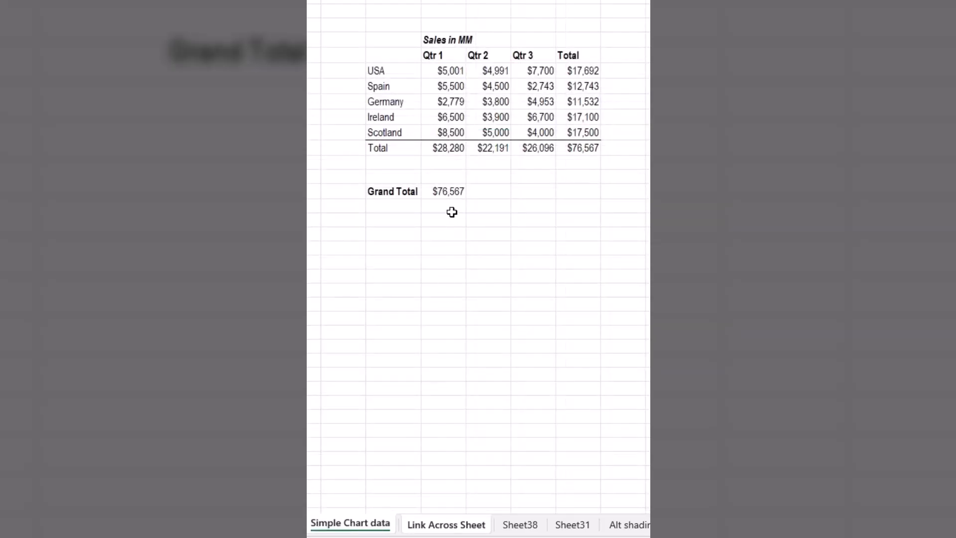
pyautogui.click(448, 192)
pyautogui.press('Return')
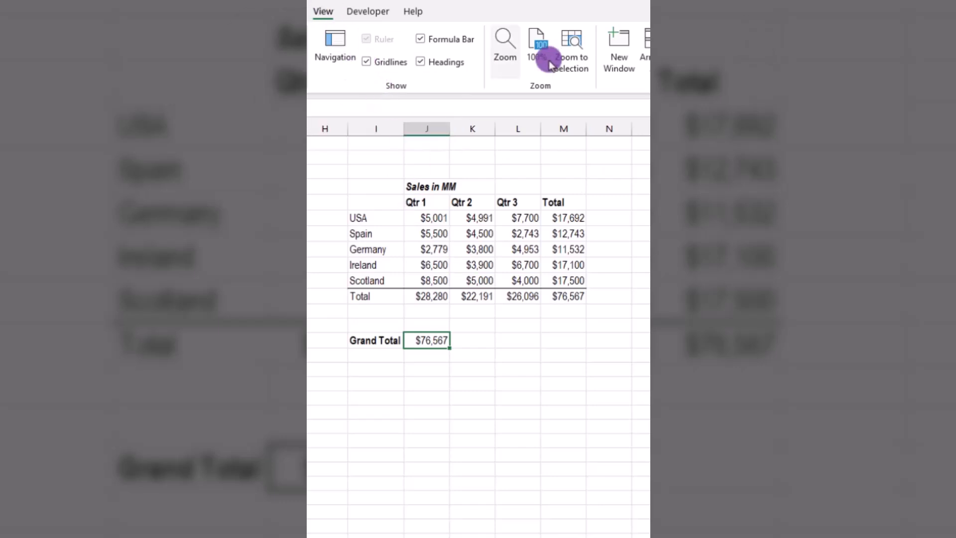
# Arrange the two open workbook windows side by side.
pyautogui.click(616, 44)
pyautogui.click(368, 382)
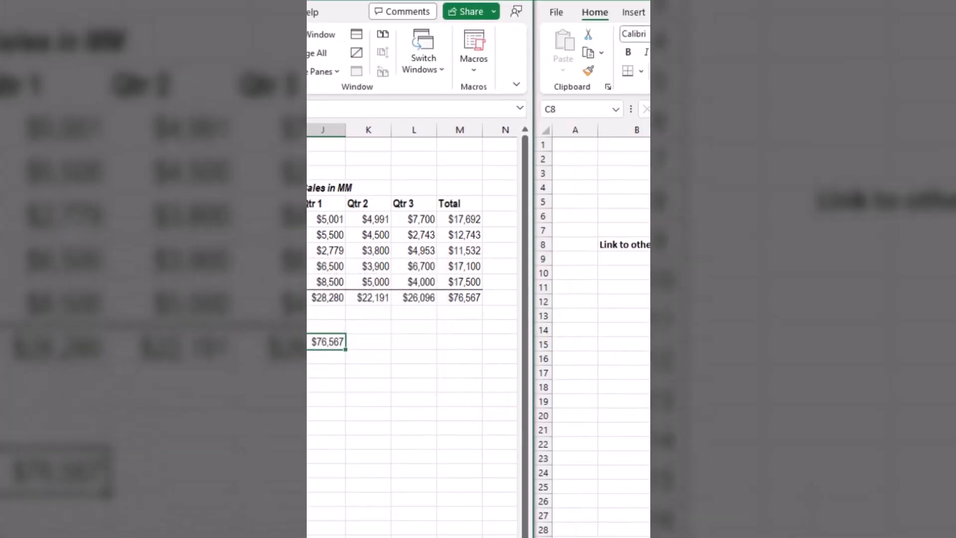
# Link cell C8, beside the Link to other file label, to the Grand Total cell in the other workbook.
pyautogui.click(707, 244)
pyautogui.write('=')
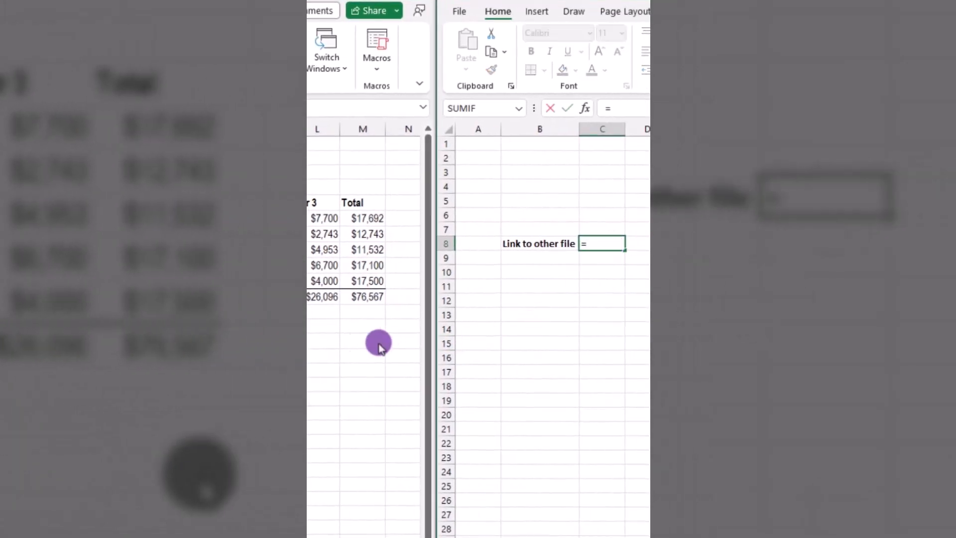
pyautogui.click(380, 340)
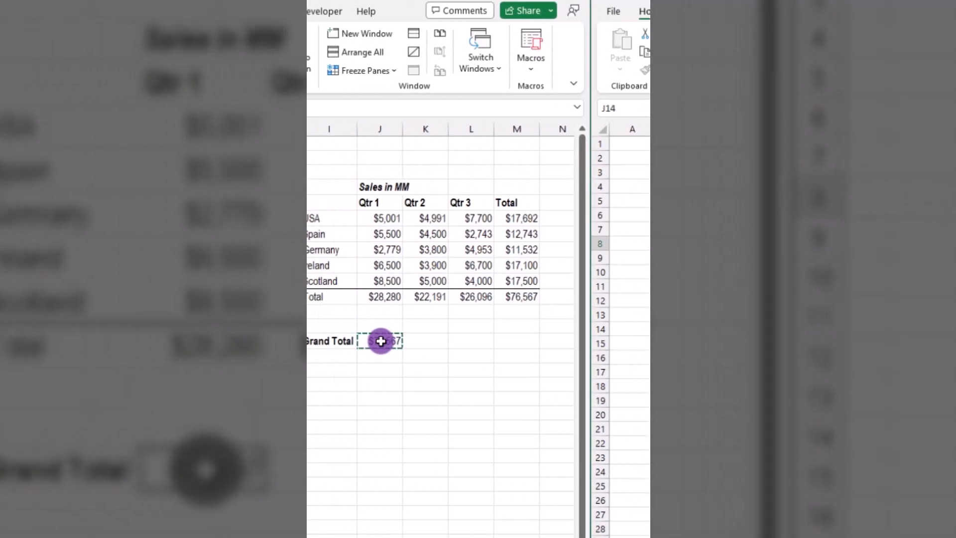
pyautogui.press('Return')
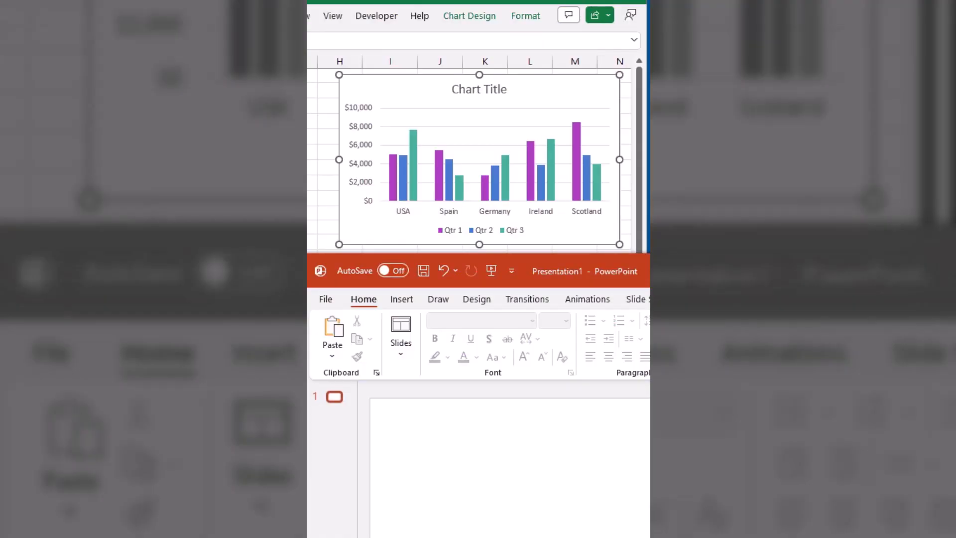
# Copy the Excel column chart and paste it onto the PowerPoint slide as a linked Microsoft Excel Chart Object.
pyautogui.click(551, 93)
pyautogui.rightClick(551, 95)
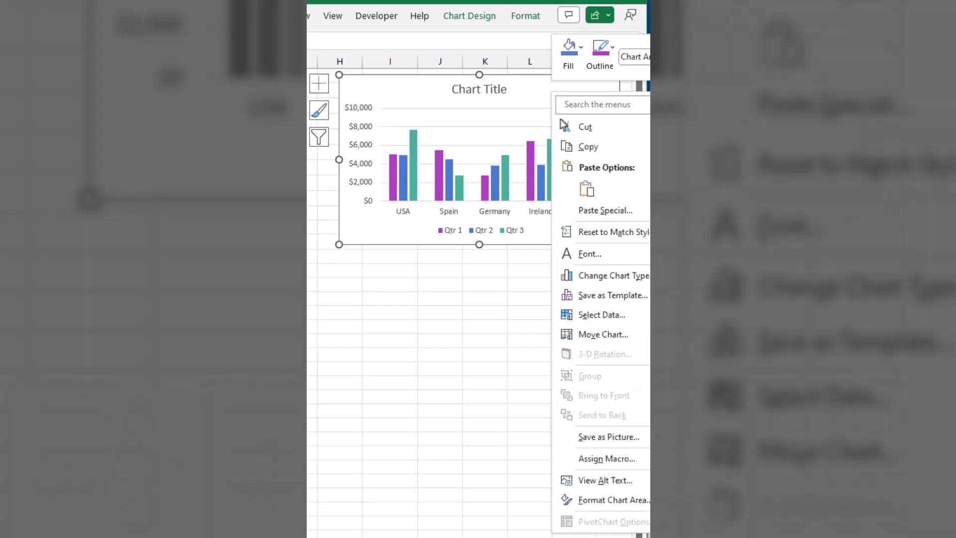
pyautogui.click(587, 151)
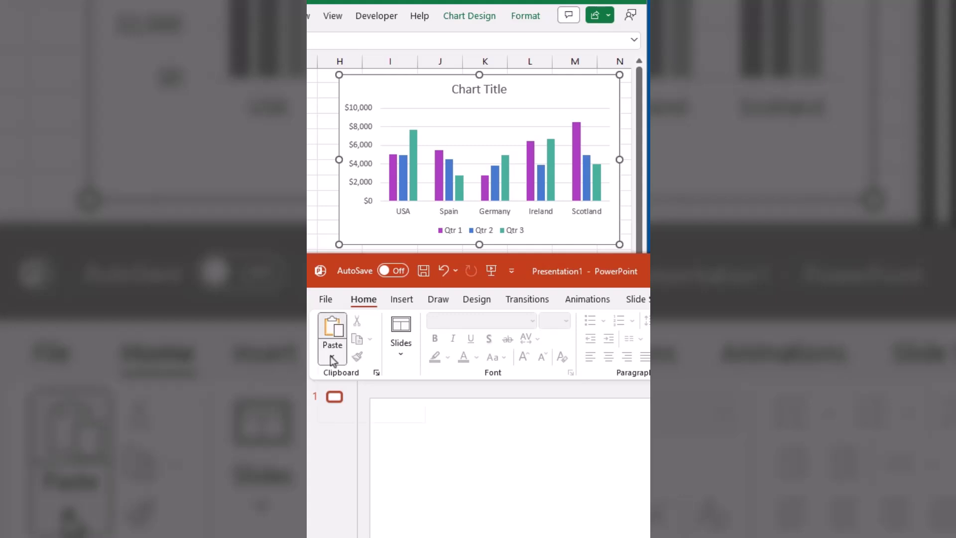
pyautogui.click(332, 357)
pyautogui.click(347, 419)
pyautogui.click(362, 427)
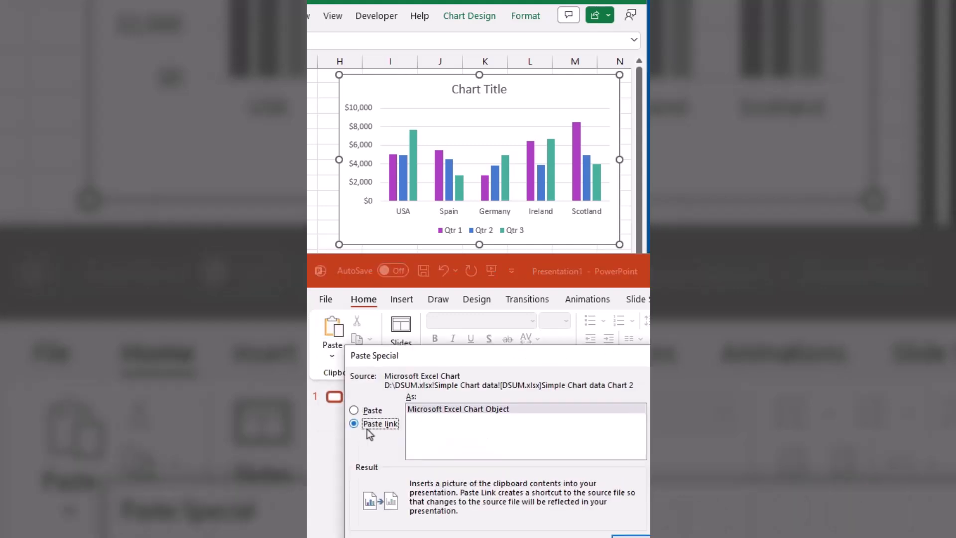
pyautogui.click(630, 536)
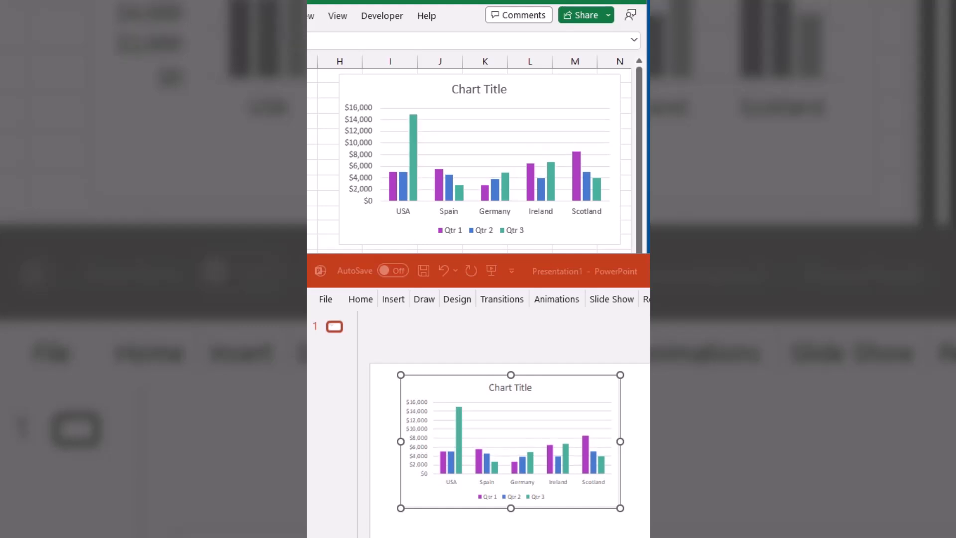
pyautogui.press('Return')
pyautogui.press('Return')
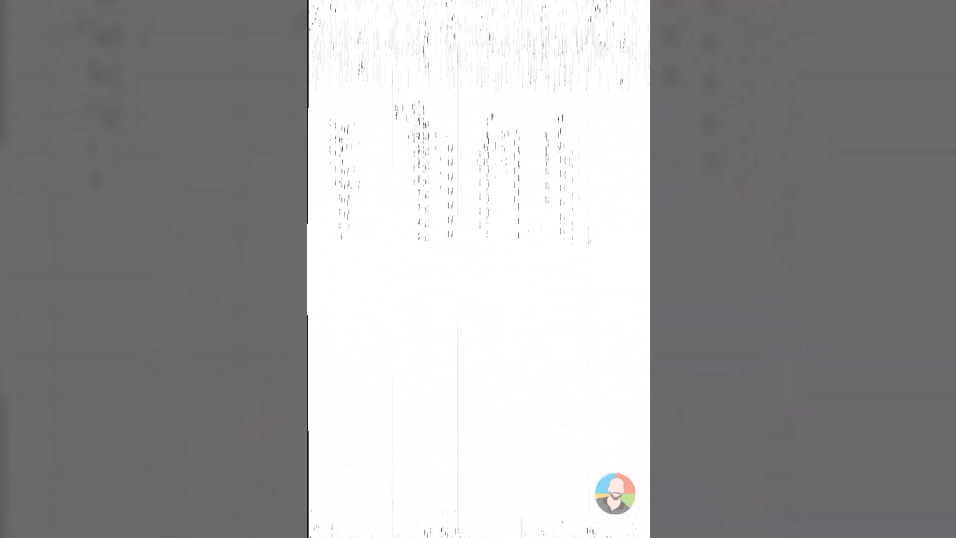
# Preview color scale formatting and the recommended clustered column chart for the country sales figures using Quick Analysis.
pyautogui.moveTo(424, 150); pyautogui.dragTo(572, 235)
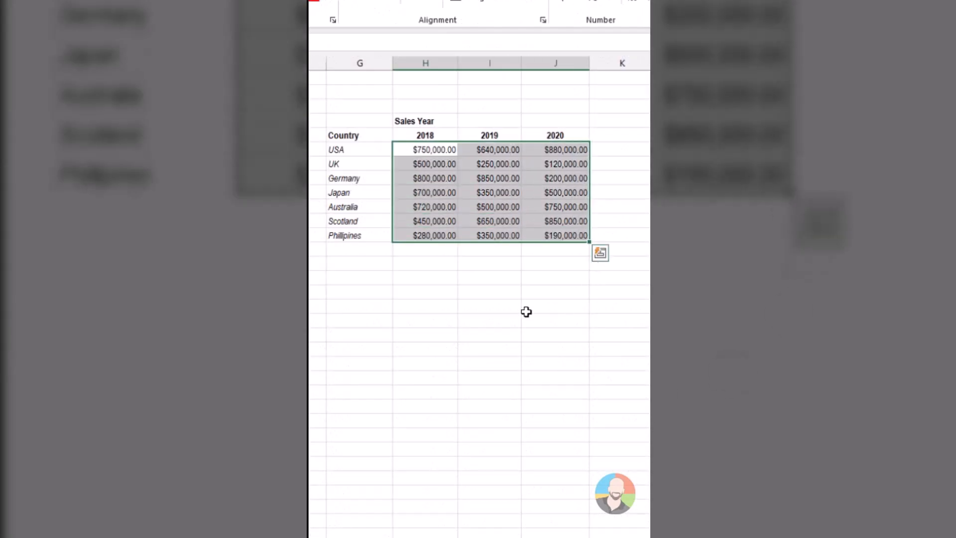
pyautogui.click(600, 254)
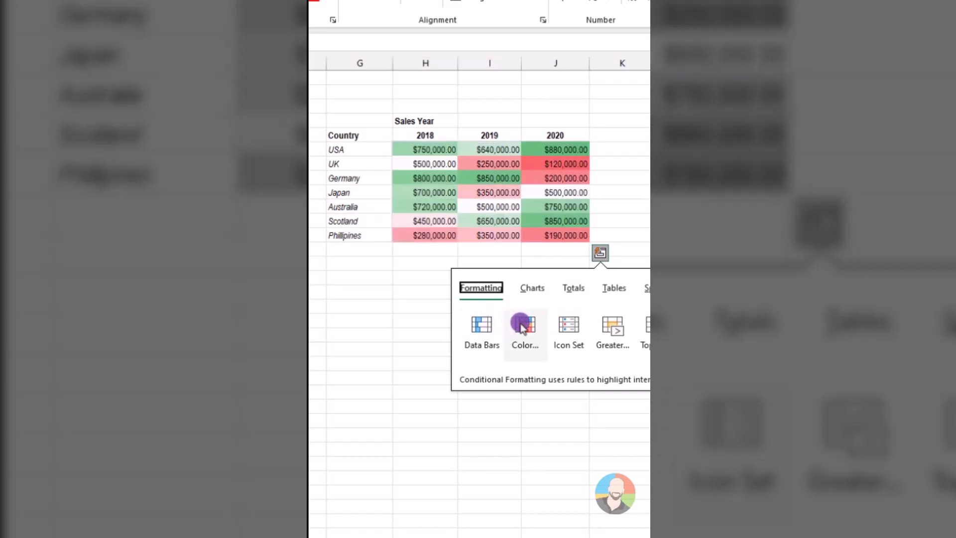
pyautogui.press('Escape')
pyautogui.click(602, 256)
pyautogui.click(531, 288)
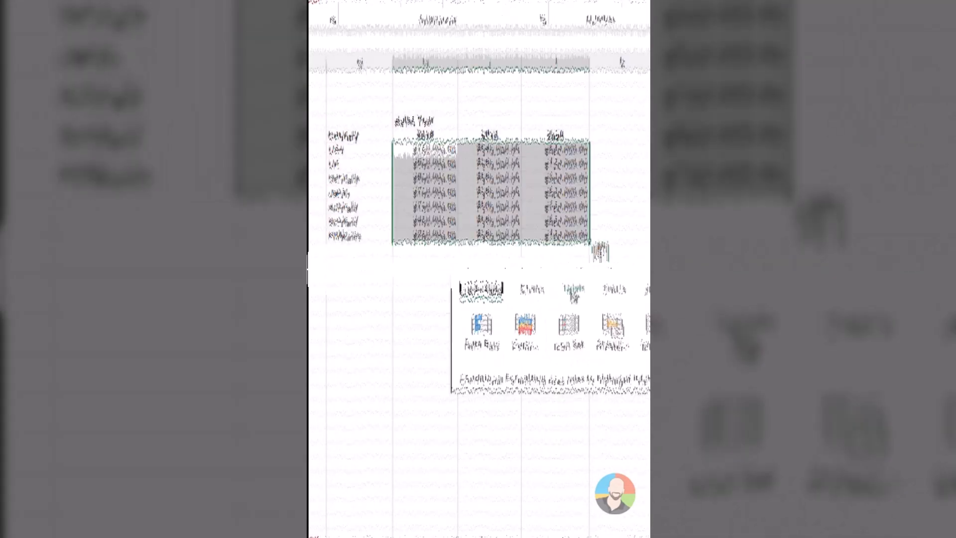
# Preview the row count totals and the table options that Quick Analysis offers for the country sales data.
pyautogui.click(573, 288)
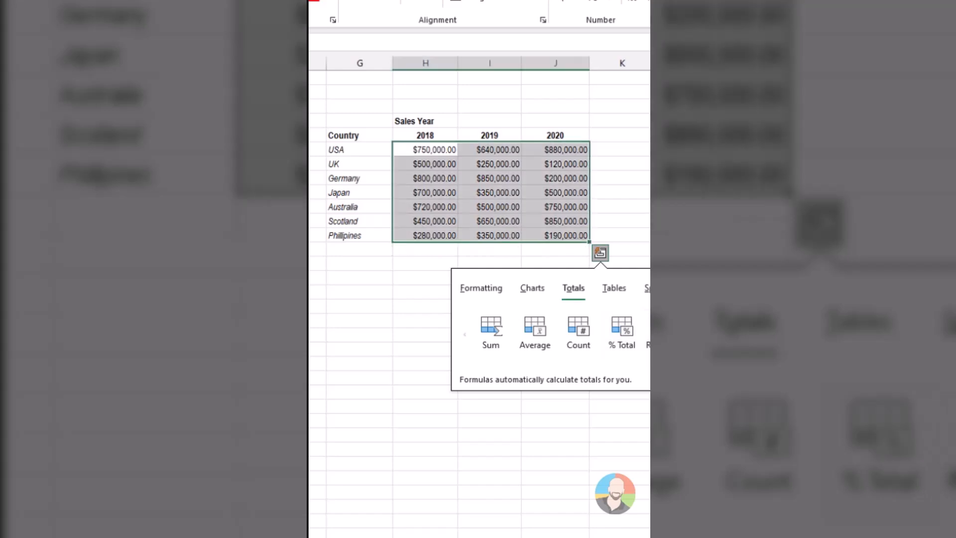
pyautogui.click(648, 330)
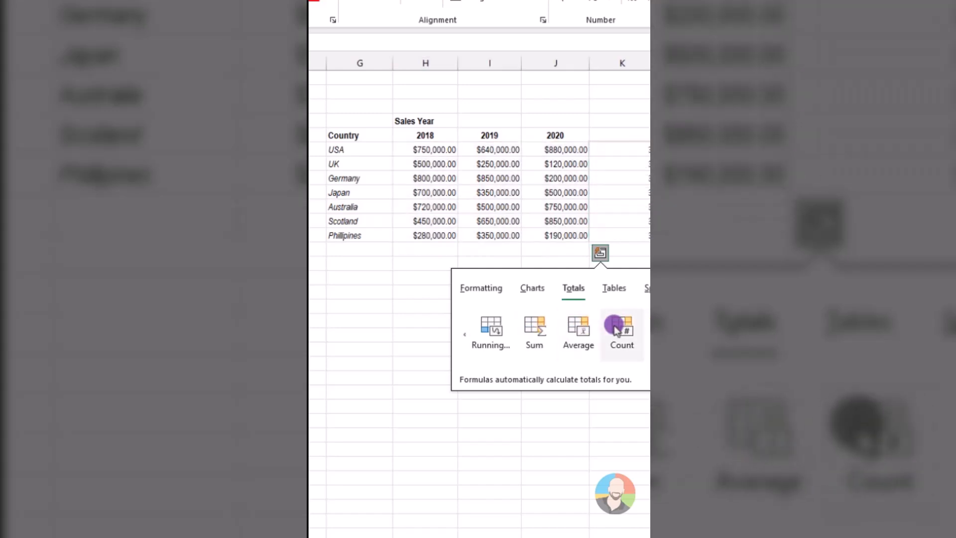
pyautogui.click(600, 253)
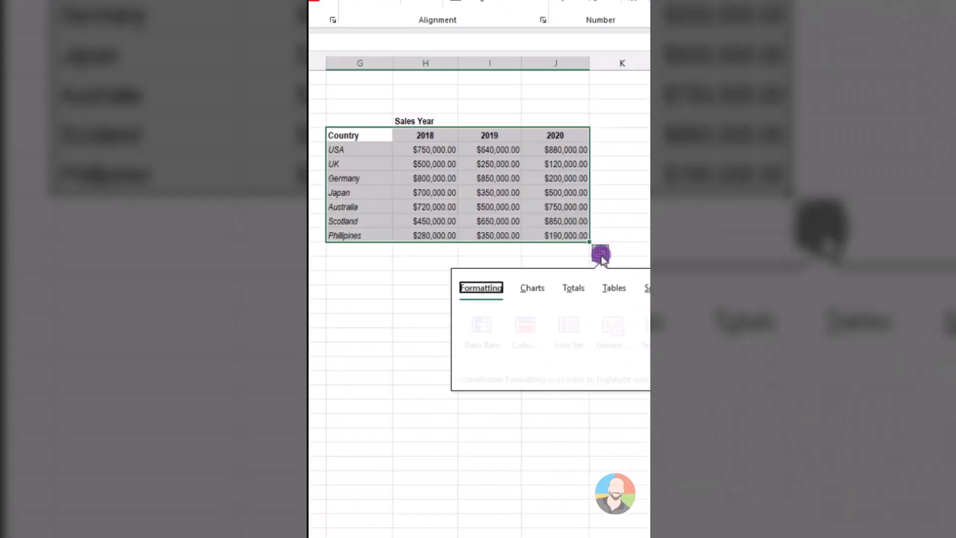
pyautogui.click(614, 287)
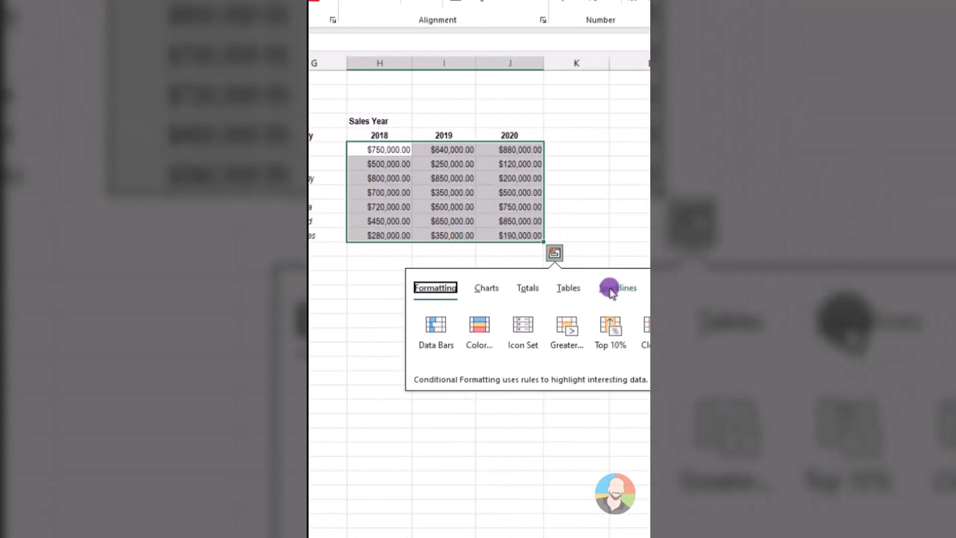
pyautogui.click(611, 288)
pyautogui.click(438, 324)
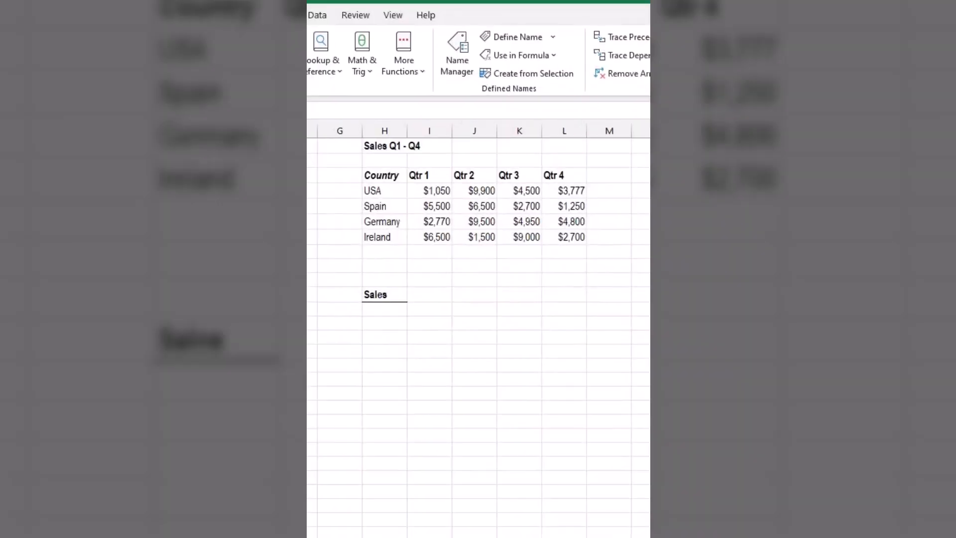
# Create named ranges for the quarterly sales table H3:L7 from its top row and left column.
pyautogui.click(429, 294)
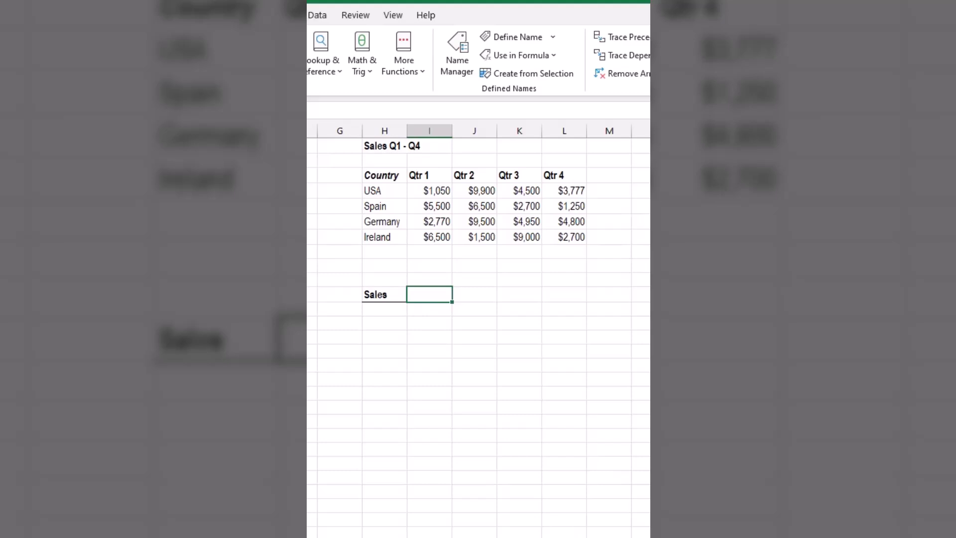
pyautogui.moveTo(380, 171); pyautogui.dragTo(583, 236)
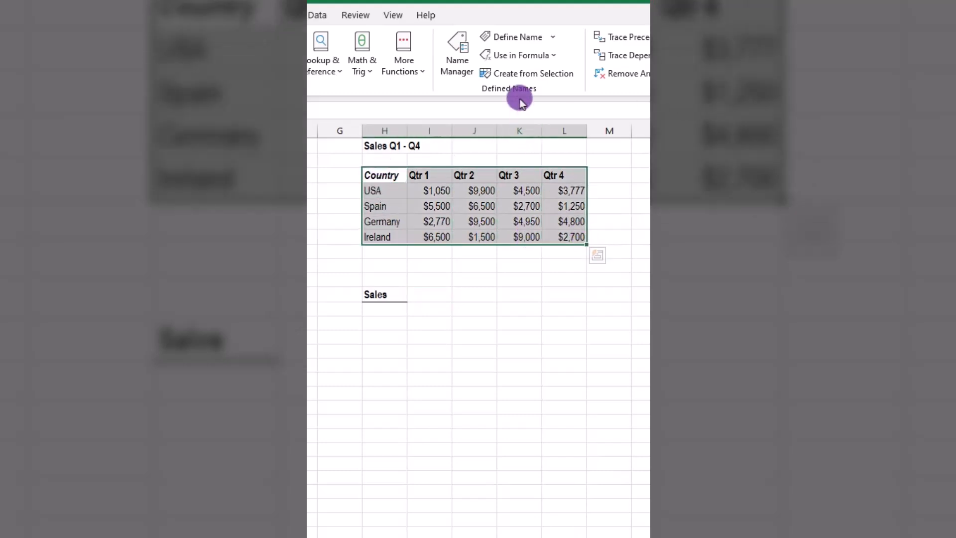
pyautogui.click(523, 73)
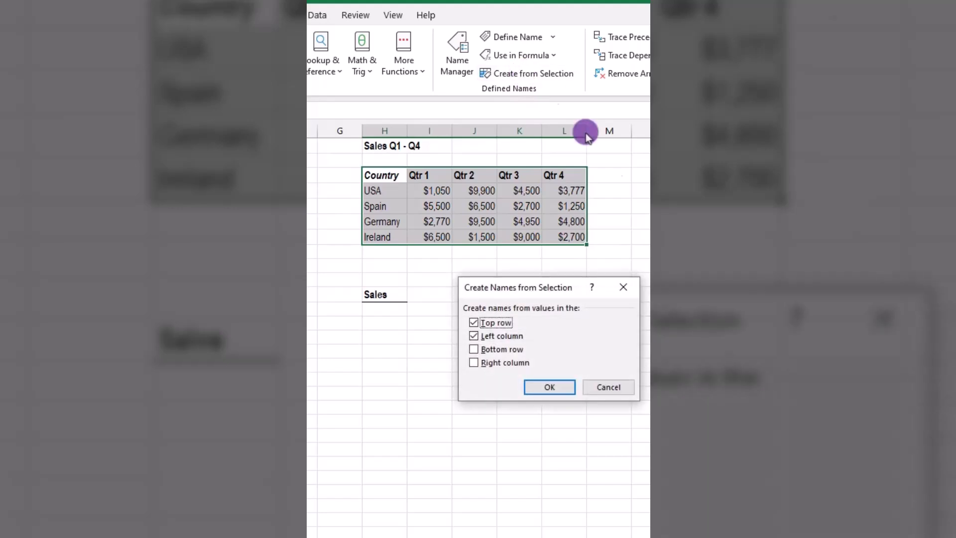
pyautogui.click(558, 386)
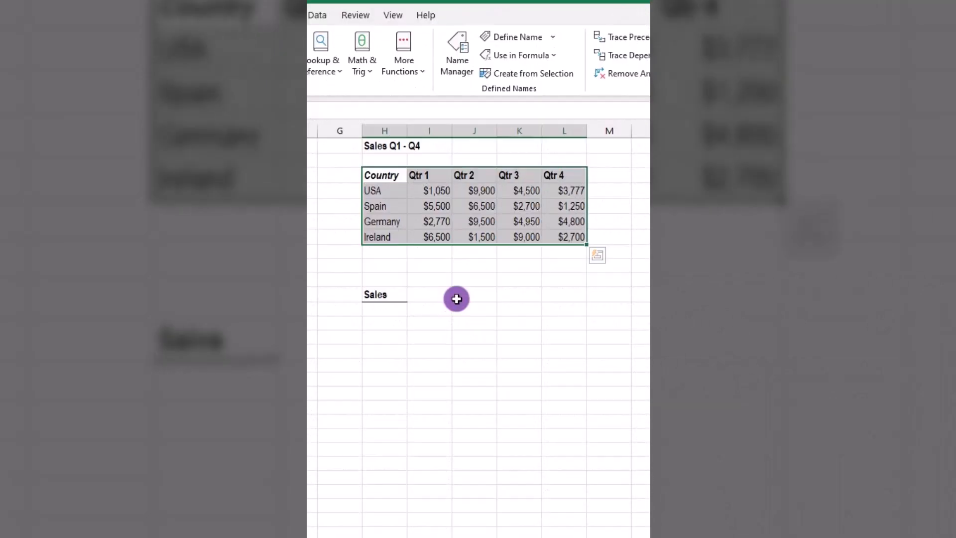
# Review the defined names in the Name Manager and enter the intersection formula =usa qtr_1 in the Sales cell.
pyautogui.click(437, 294)
pyautogui.click(458, 57)
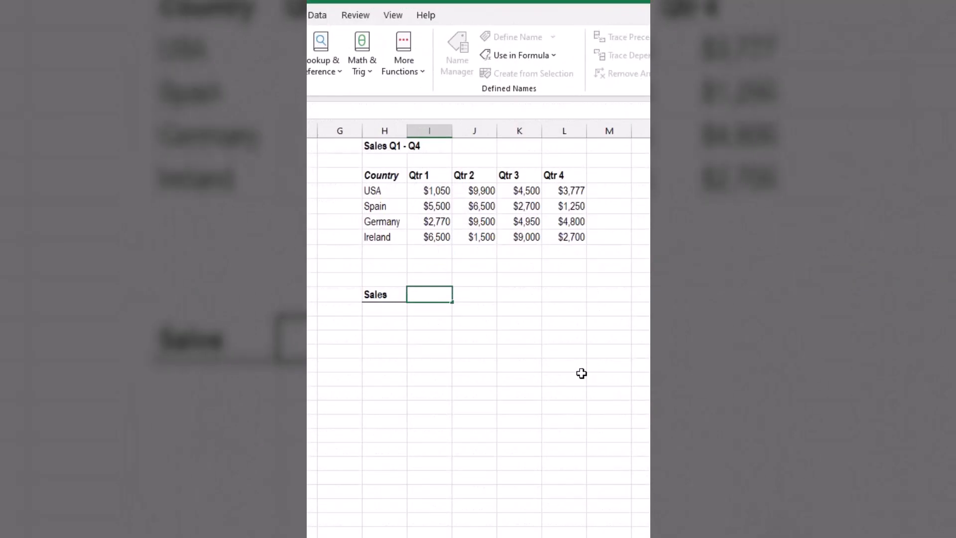
pyautogui.write('=usa qtr')
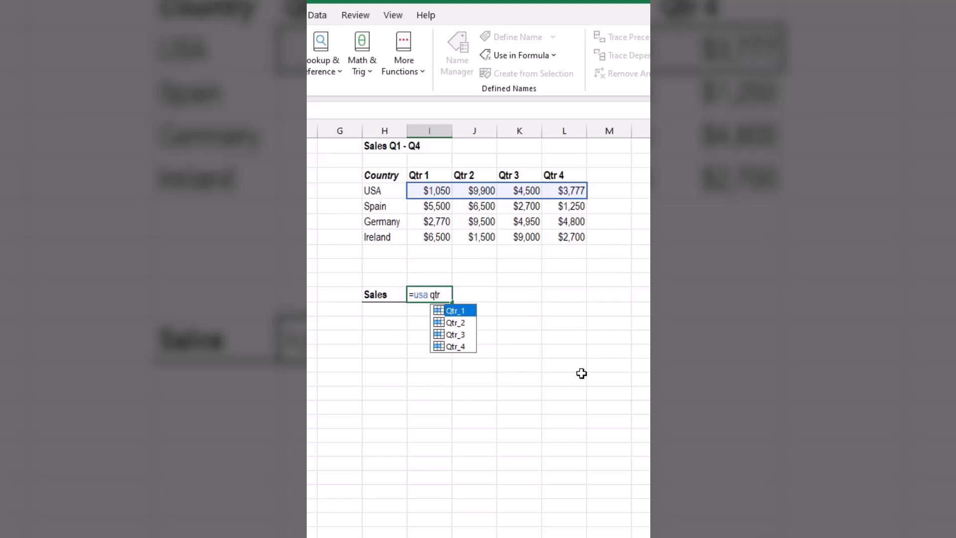
pyautogui.write('_1')
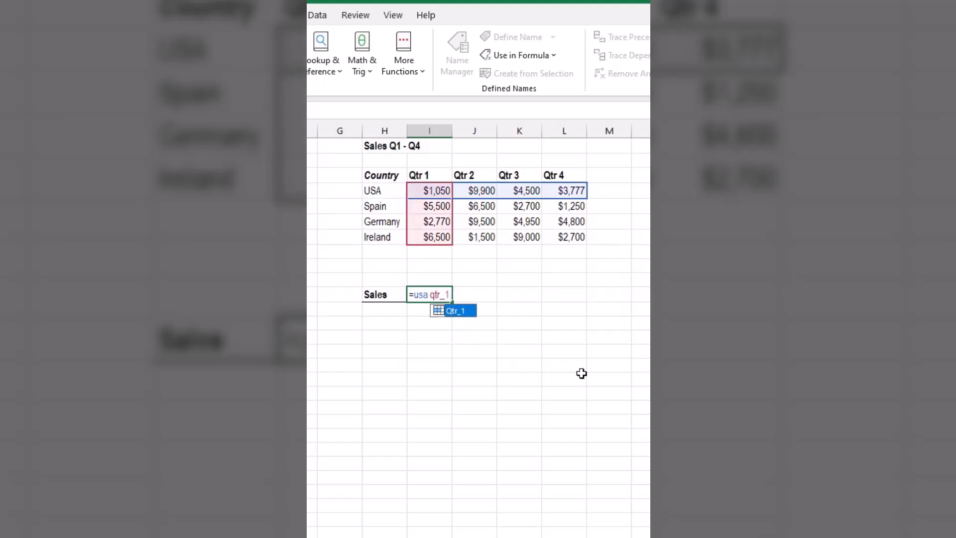
pyautogui.press('Return')
pyautogui.press('Up')
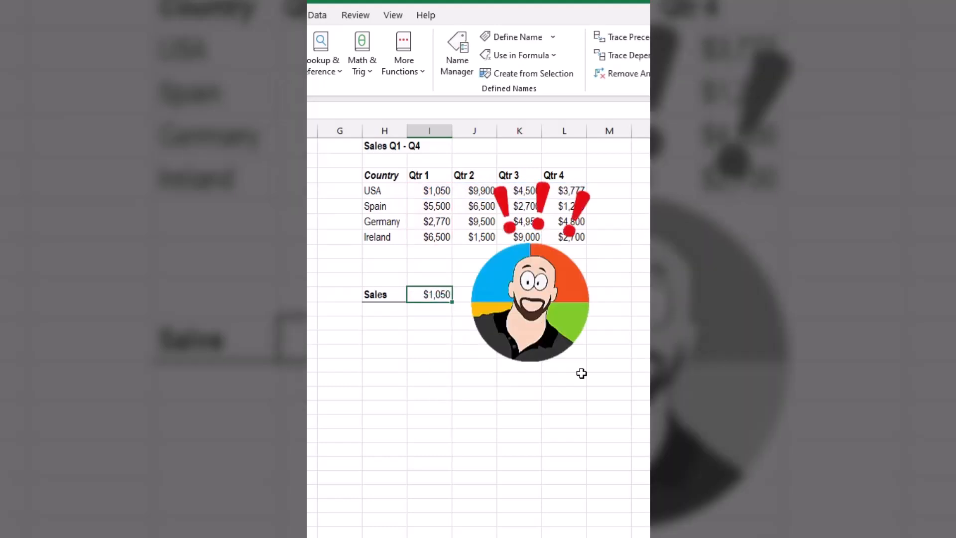
# Clear the intersection formula in the Sales cell and re-enter it as =usa qtr_1.
pyautogui.press('F2')
pyautogui.press('BackSpace')
pyautogui.press('BackSpace')
pyautogui.press('BackSpace')
pyautogui.press('BackSpace')
pyautogui.press('BackSpace')
pyautogui.press('BackSpace')
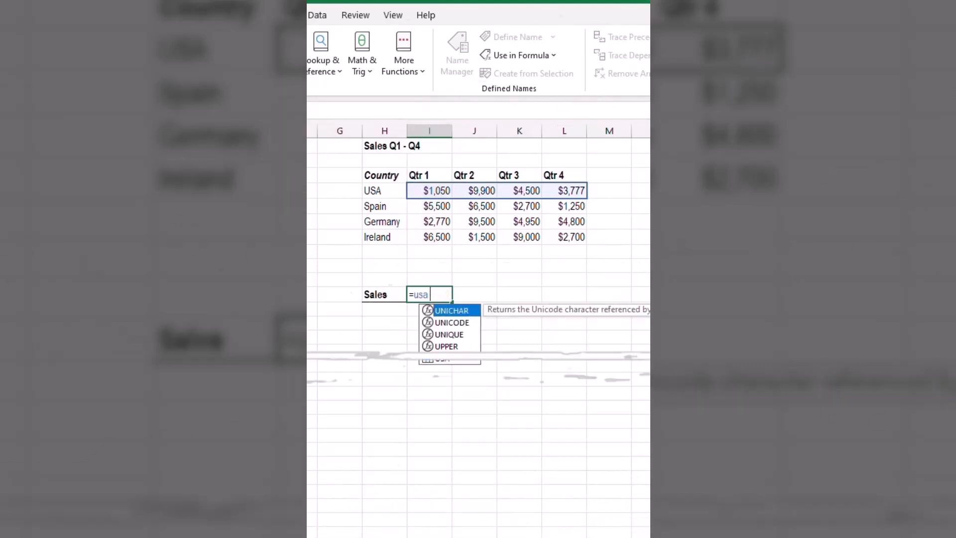
pyautogui.press('BackSpace')
pyautogui.press('BackSpace')
pyautogui.press('BackSpace')
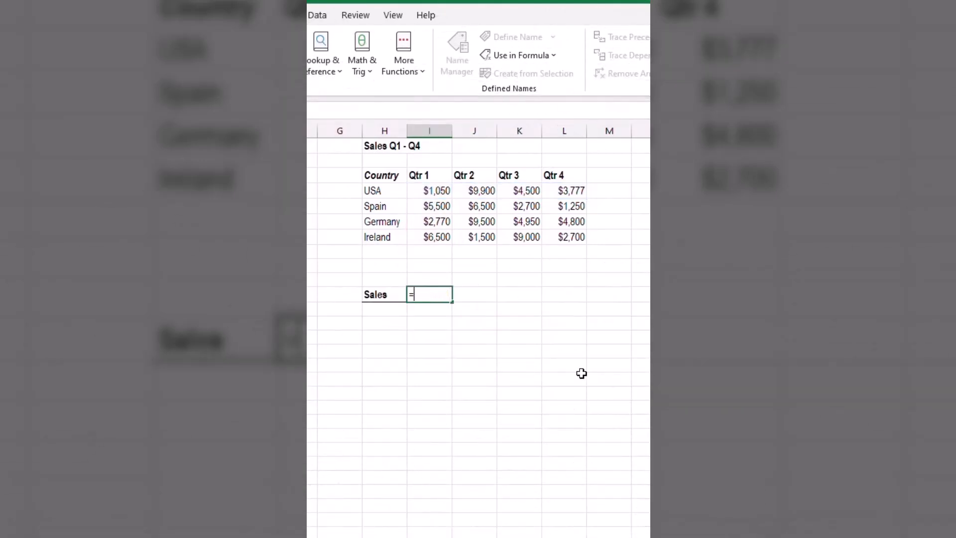
pyautogui.write('usa q')
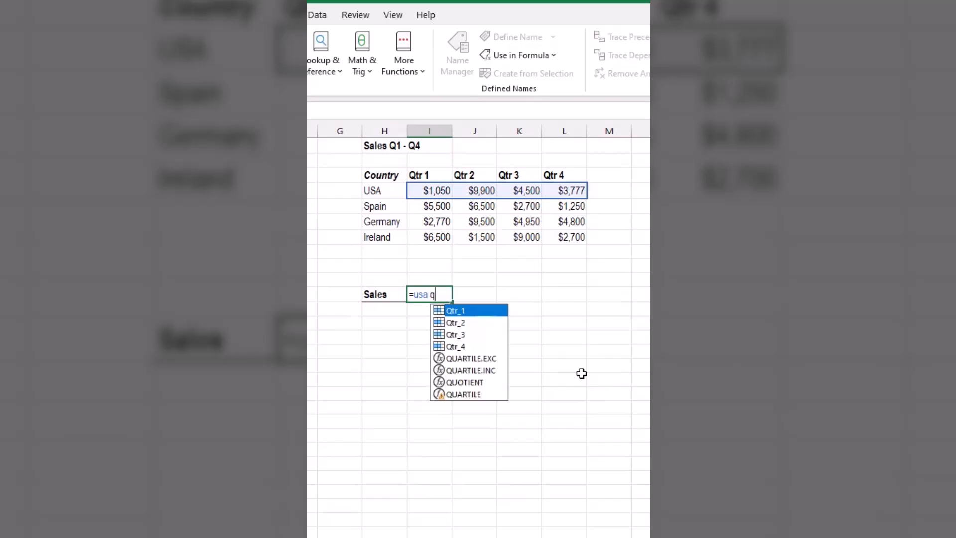
pyautogui.write('tr_1')
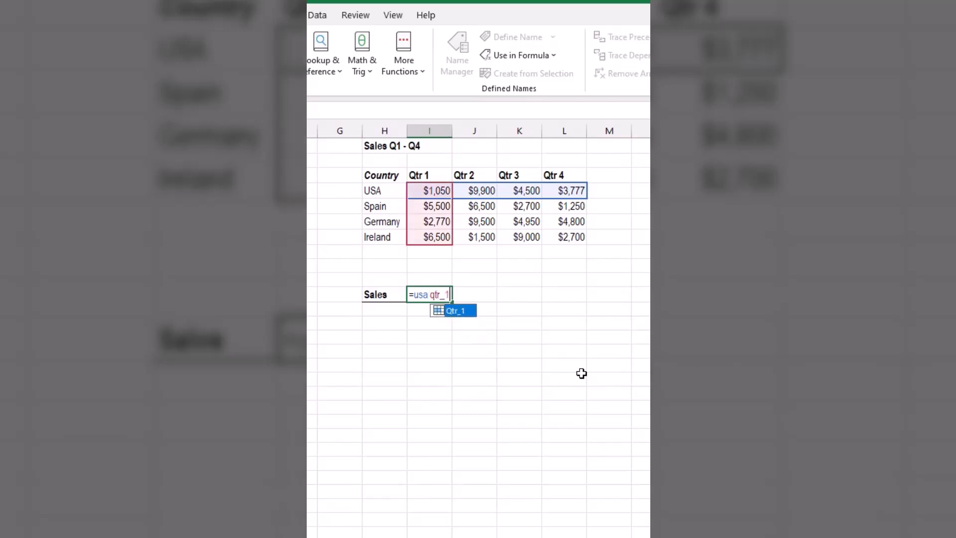
pyautogui.press('Return')
# Replace the Sales lookup with the intersection formula =ireland qtr_3.
pyautogui.write('=ireland')
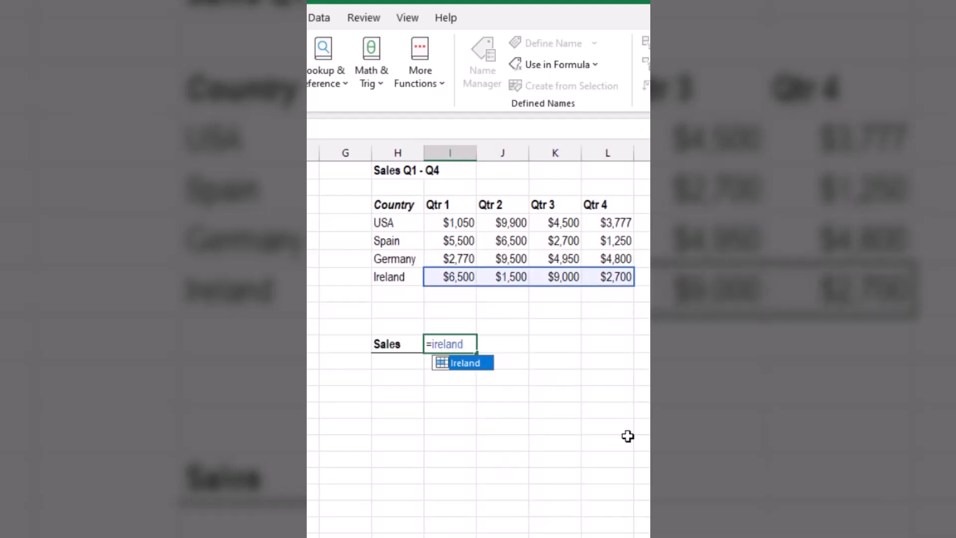
pyautogui.write(' qtr_3')
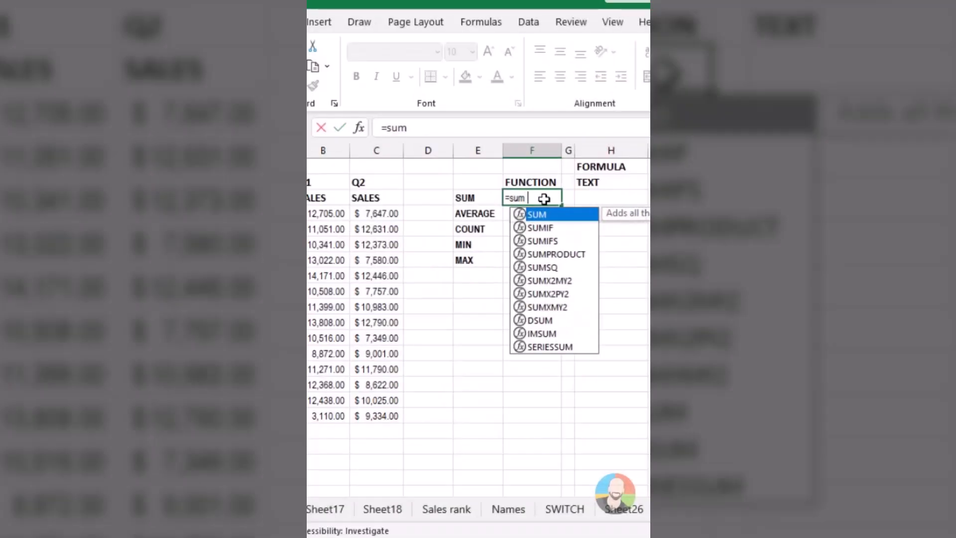
# Enter the SUM and AVERAGE formulas for the sales range B4:C17 in their rows of the Function column.
pyautogui.write('(')
pyautogui.moveTo(329, 213); pyautogui.dragTo(376, 416)
pyautogui.press('Return')
pyautogui.write('=average(')
pyautogui.moveTo(327, 213); pyautogui.dragTo(384, 413)
pyautogui.press('Return')
# Fill the COUNT, MIN and MAX rows of the Function column with their matching formulas over B4:C17.
pyautogui.write('=count(')
pyautogui.moveTo(326, 213); pyautogui.dragTo(376, 416)
pyautogui.press('Return')
pyautogui.write('=min(')
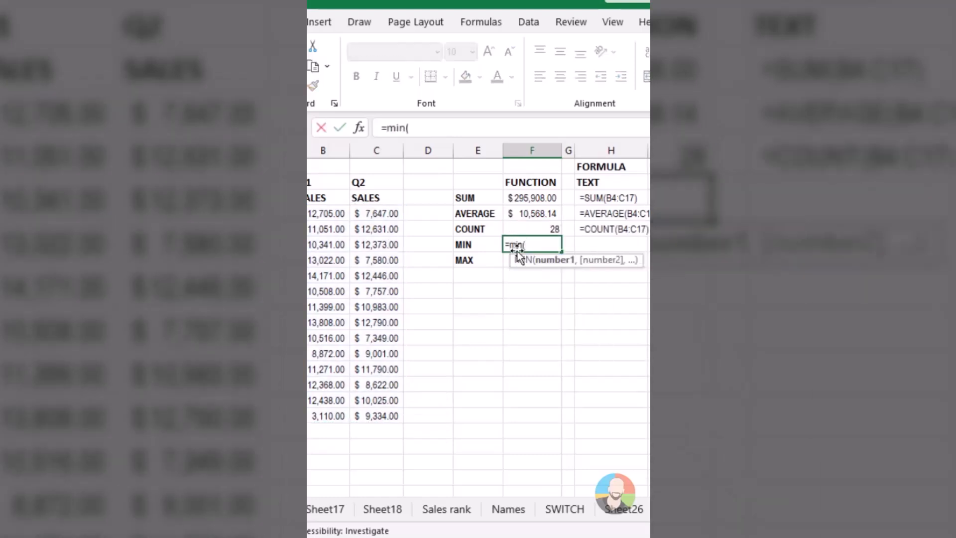
pyautogui.moveTo(326, 213); pyautogui.dragTo(357, 417)
pyautogui.press('Return')
pyautogui.write('=max(')
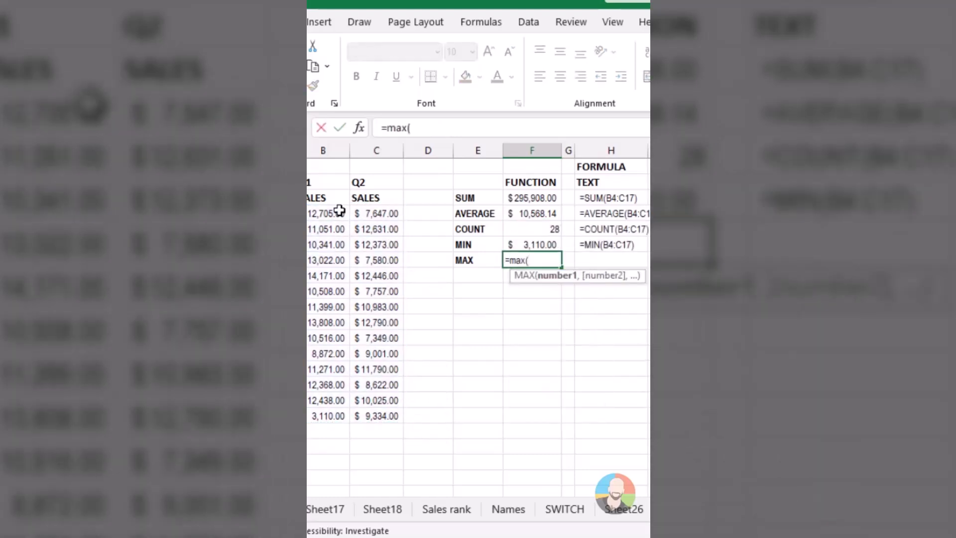
pyautogui.moveTo(326, 213); pyautogui.dragTo(373, 413)
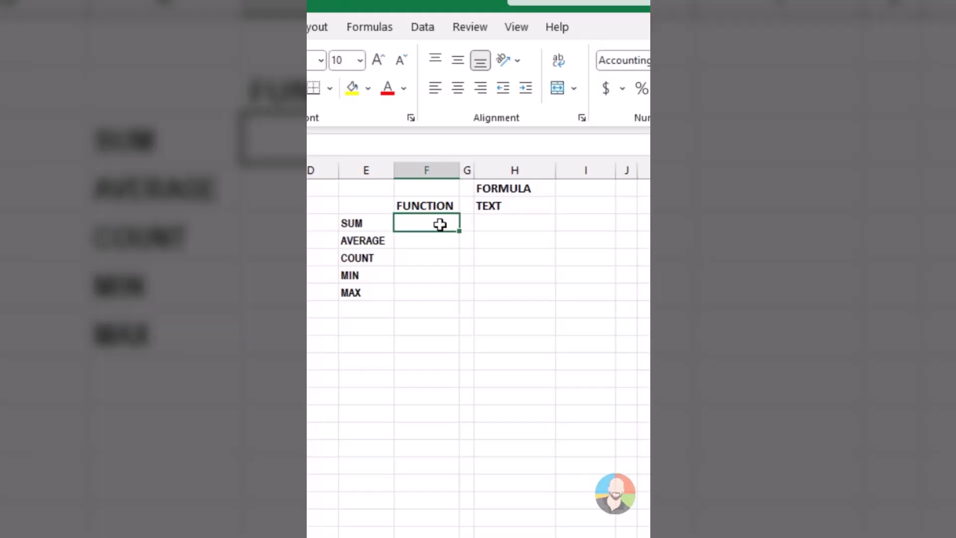
# Total both quarters' sales in cell F3 with =SUM(B4:C17) so the Formula Text column has a formula to show.
pyautogui.write('=sum(')
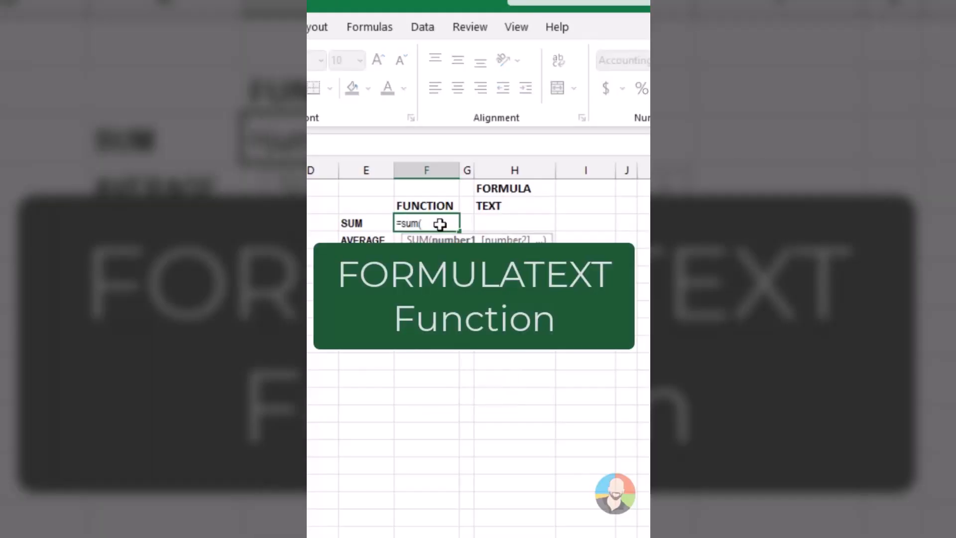
pyautogui.moveTo(214, 223); pyautogui.dragTo(273, 448)
pyautogui.press('Return')
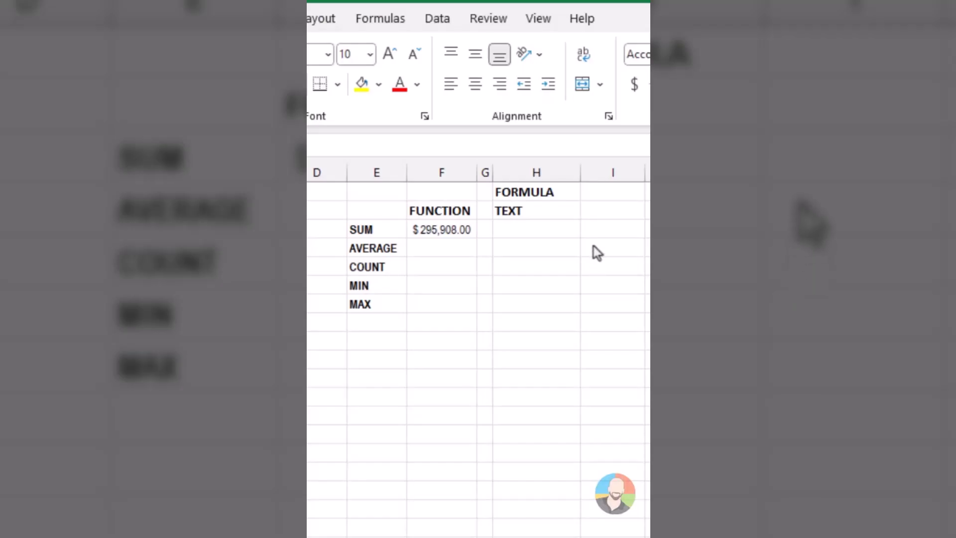
# Enter =FORMULATEXT(F3) in cell H3 of the Formula Text column for the SUM row.
pyautogui.click(565, 234)
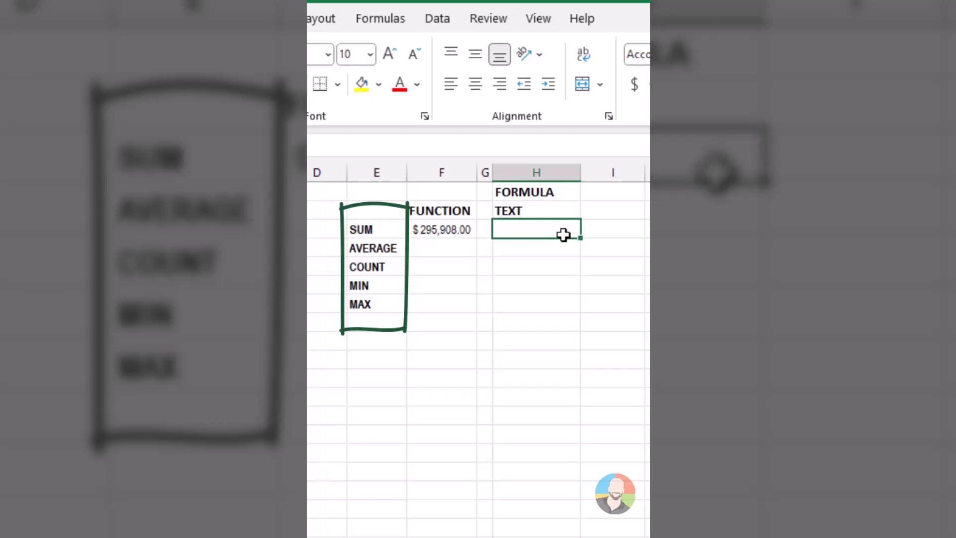
pyautogui.write('=form')
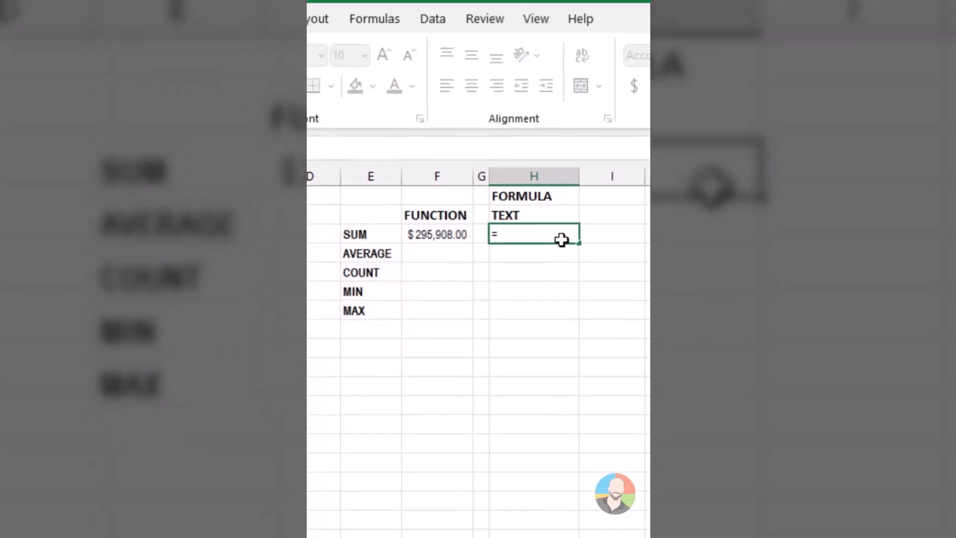
pyautogui.write('ulatext(')
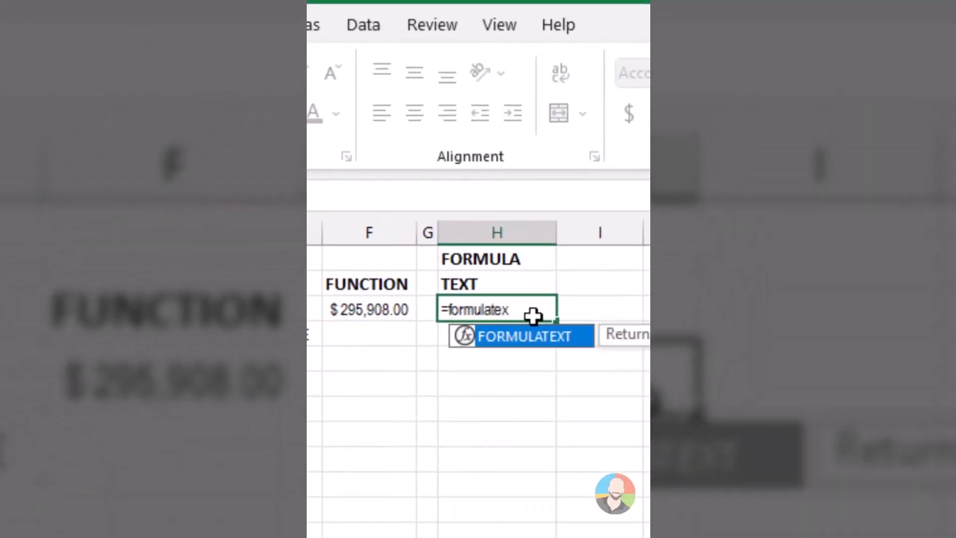
pyautogui.click(369, 310)
pyautogui.press('Return')
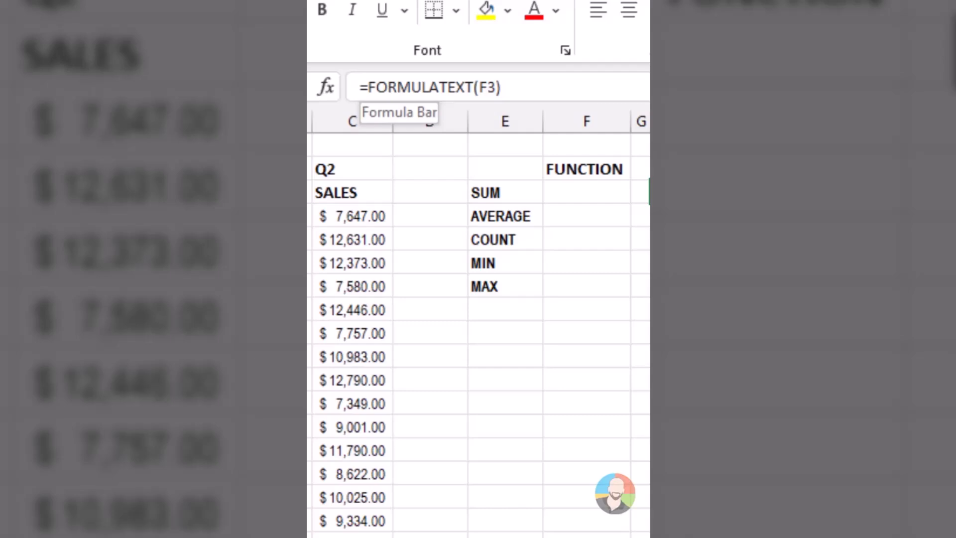
# Wrap the formula in H3 with IFERROR so that it reads =IFERROR(FORMULATEXT(F3),"").
pyautogui.click(368, 87)
pyautogui.write('iferror(')
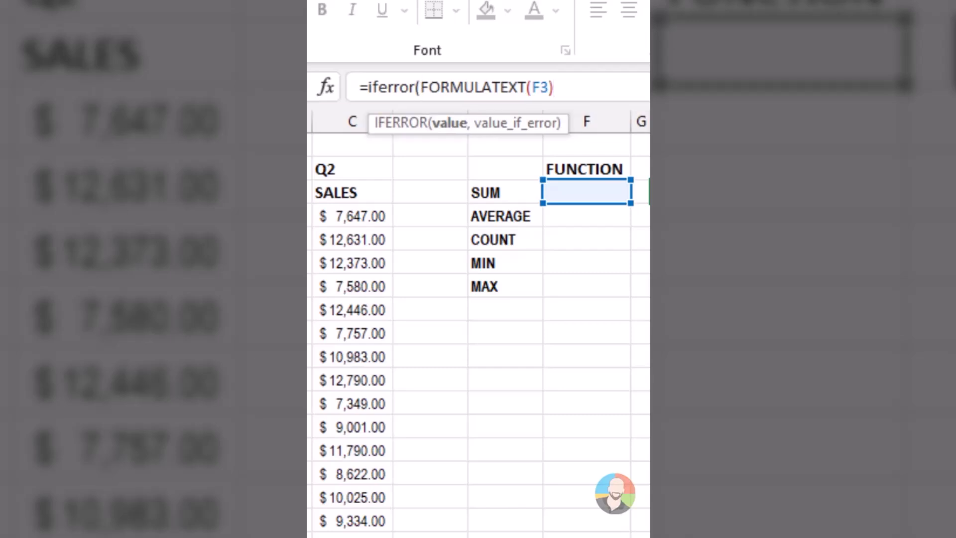
pyautogui.write(',"")')
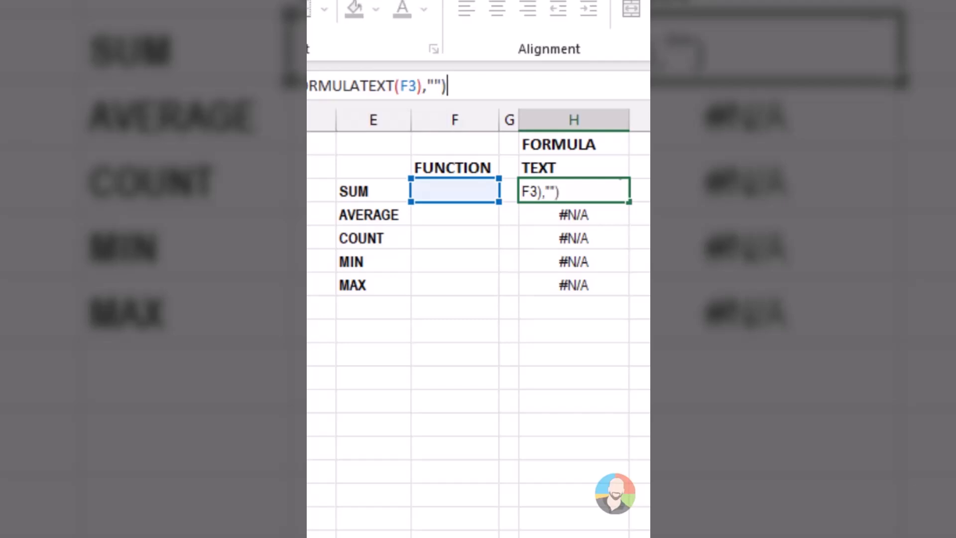
pyautogui.press('Return')
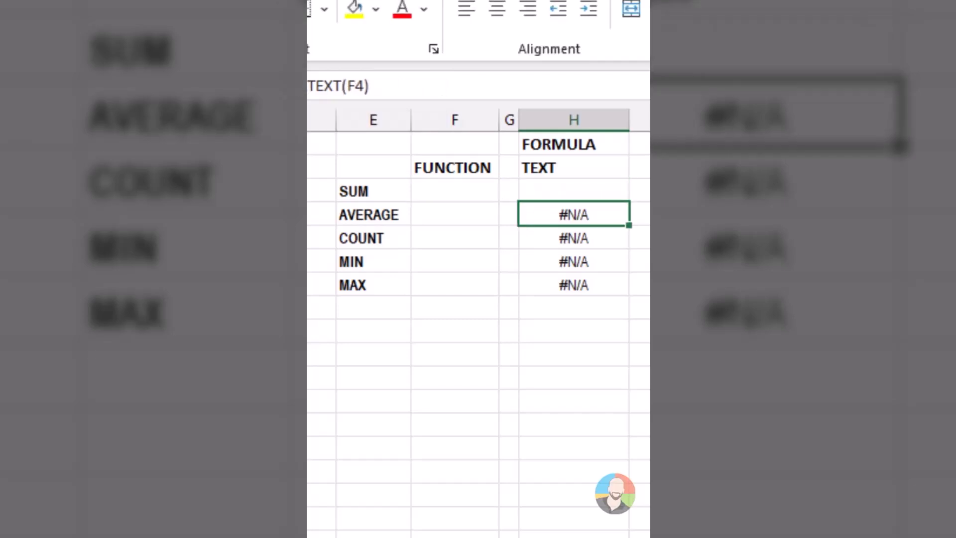
# Fill the IFERROR formula from H3 down the rows below it in the Formula Text column.
pyautogui.press('Up')
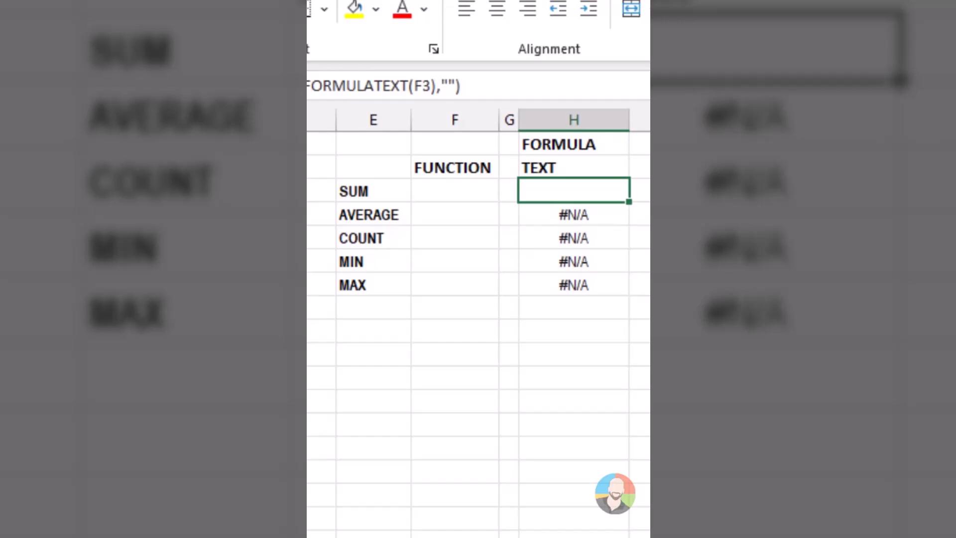
pyautogui.hotkey('shift', 'Down')
pyautogui.hotkey('shift', 'Down')
pyautogui.hotkey('shift', 'Down')
pyautogui.hotkey('shift', 'Down')
pyautogui.hotkey('ctrl', 'd')
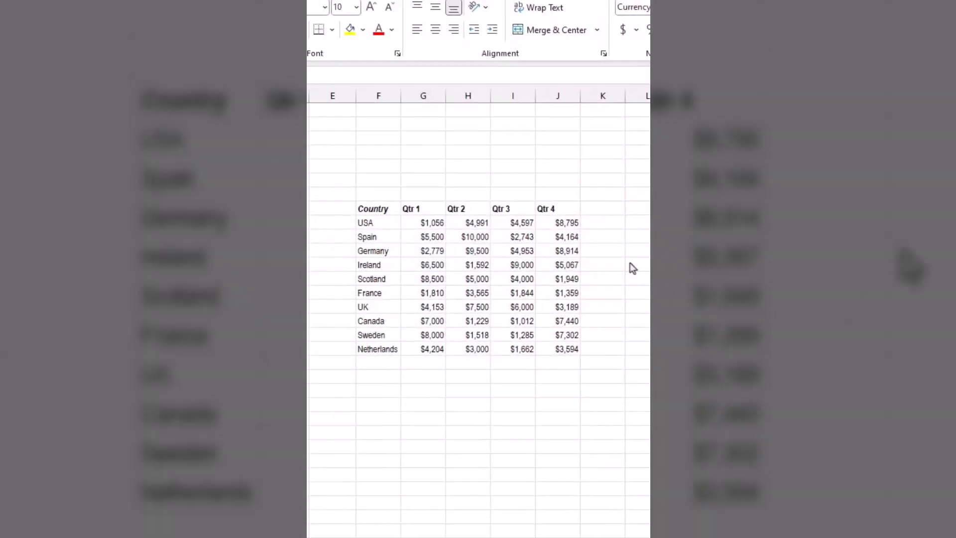
# Apply a preset AutoFormat style to the country table with the Qtr 1 to Qtr 4 sales.
pyautogui.click(513, 292)
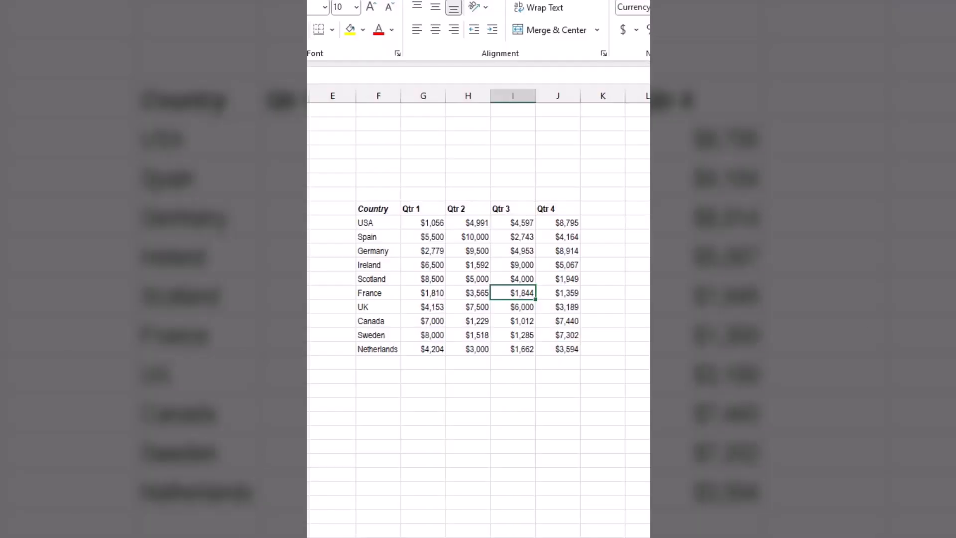
pyautogui.press('alt')
pyautogui.press('o')
pyautogui.press('a')
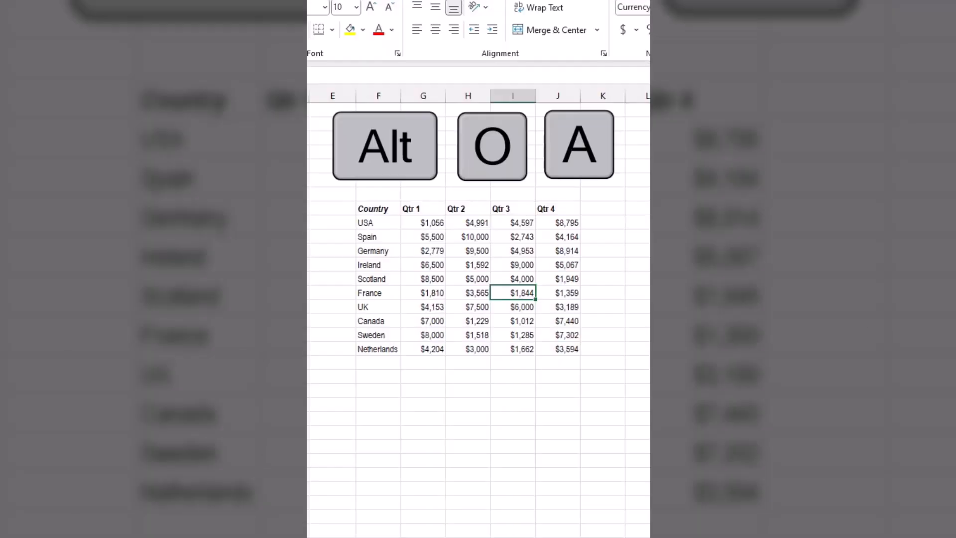
pyautogui.click(564, 350)
pyautogui.click(560, 493)
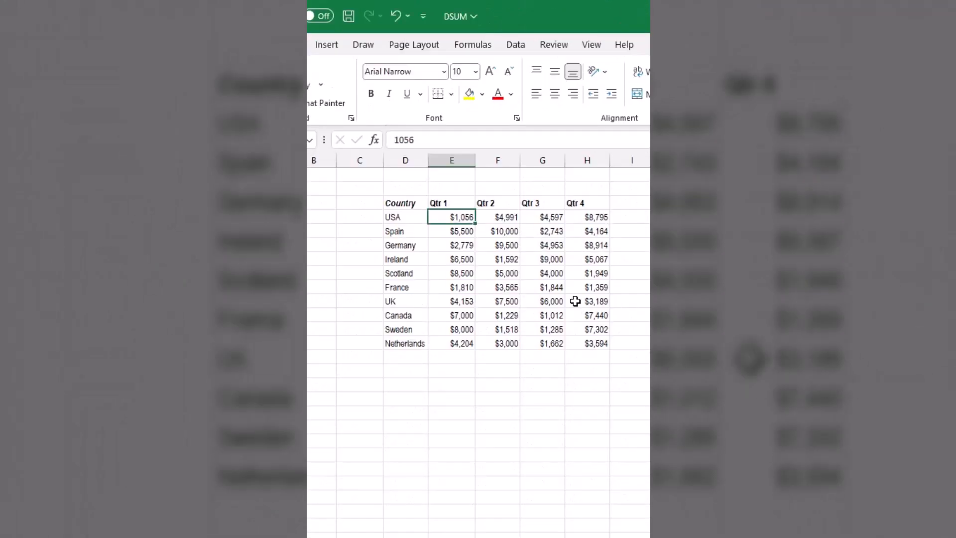
# Add the AutoFormat command from All Commands to the Quick Access Toolbar and launch it for the country table.
pyautogui.click(422, 16)
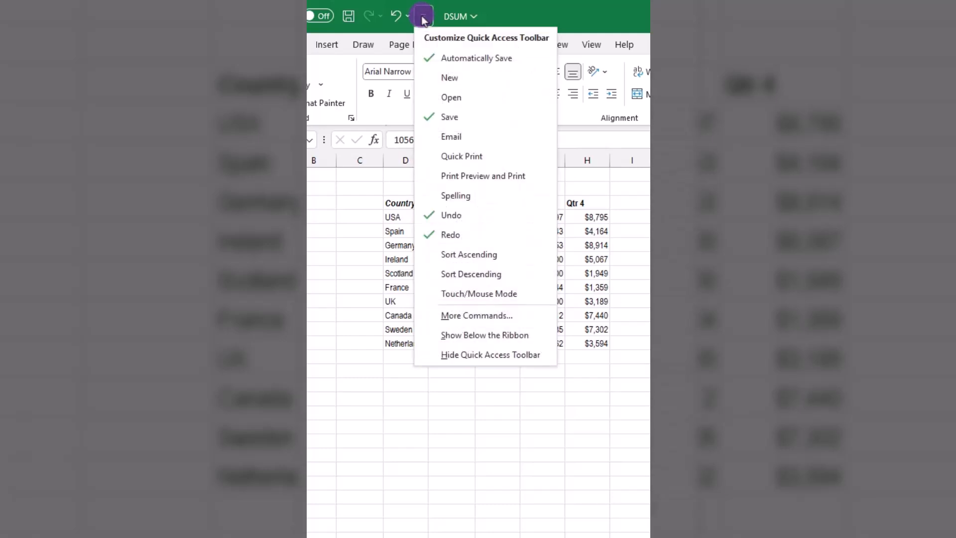
pyautogui.click(453, 318)
pyautogui.click(572, 128)
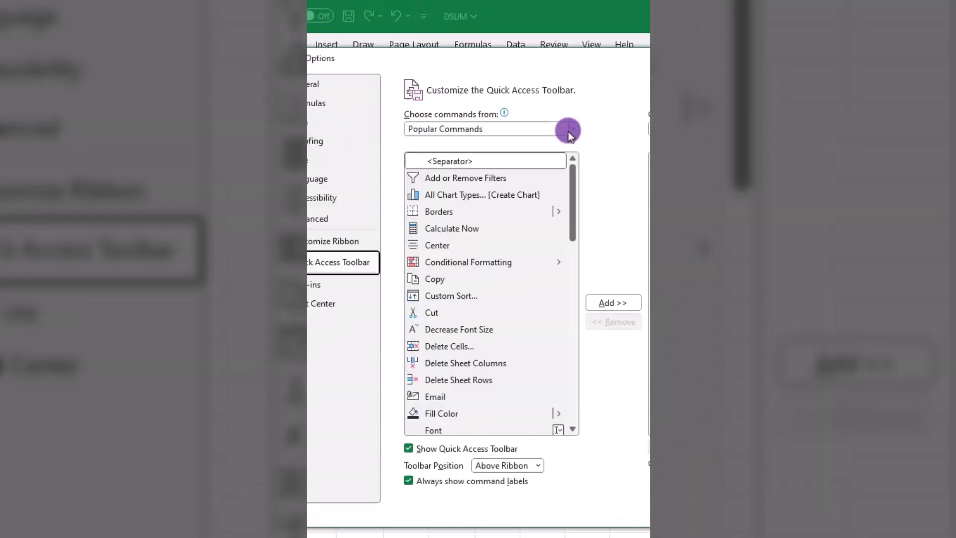
pyautogui.click(461, 181)
pyautogui.scroll(-20, 492, 219)
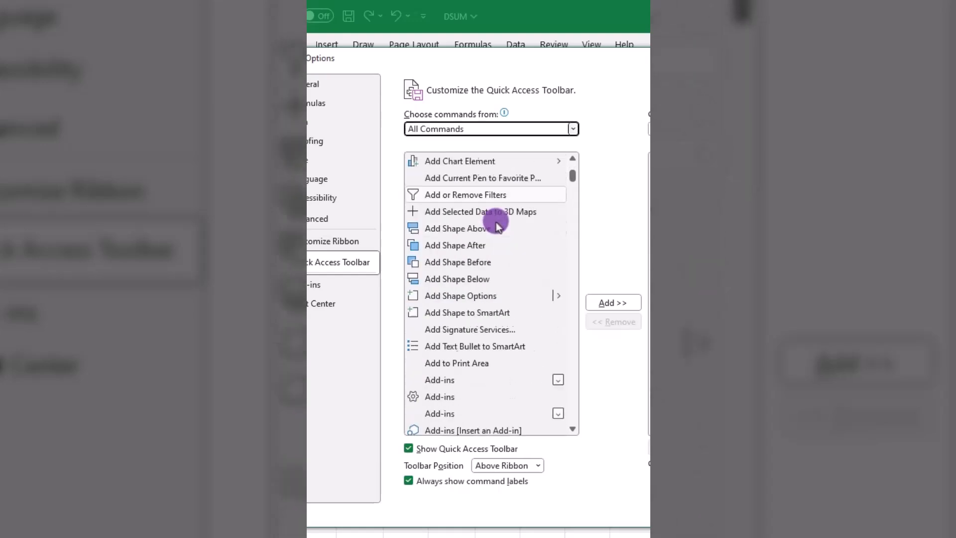
pyautogui.click(455, 397)
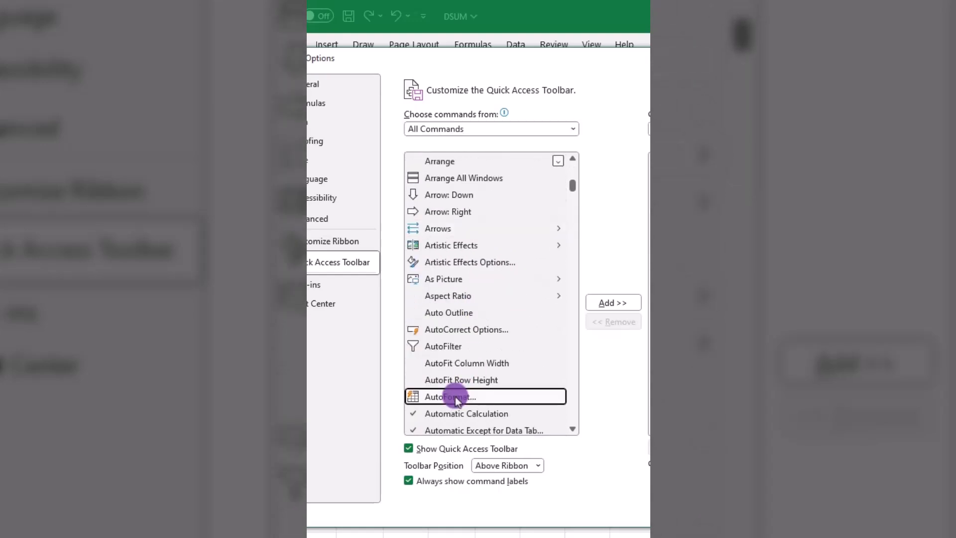
pyautogui.click(614, 301)
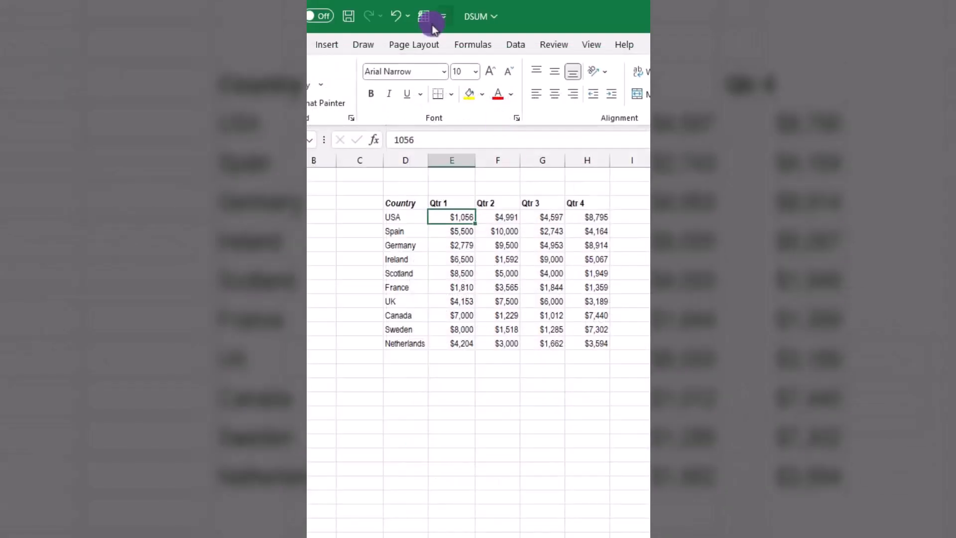
pyautogui.click(426, 14)
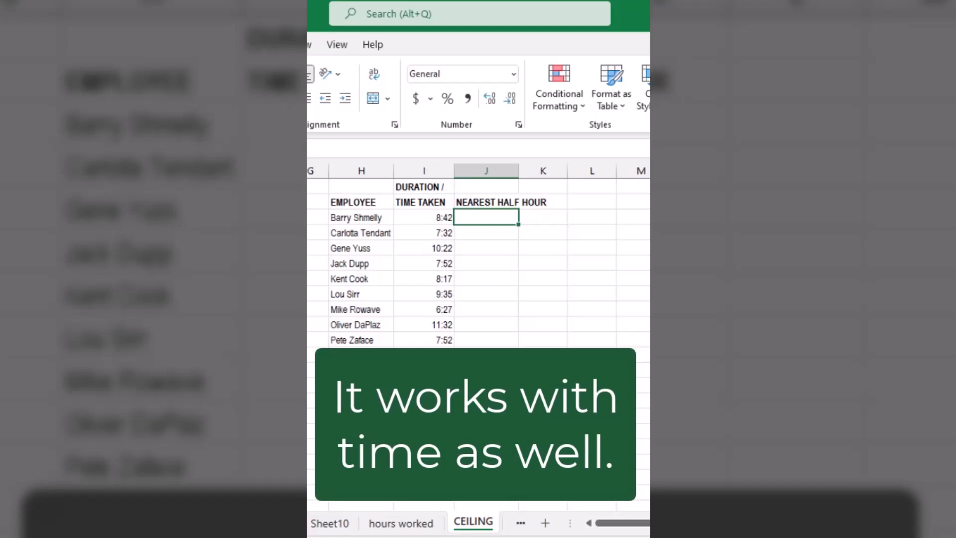
# Enter =MROUND(I3,"0:30") in J3 of the Nearest Half Hour column and fill it down for all employees.
pyautogui.write('=')
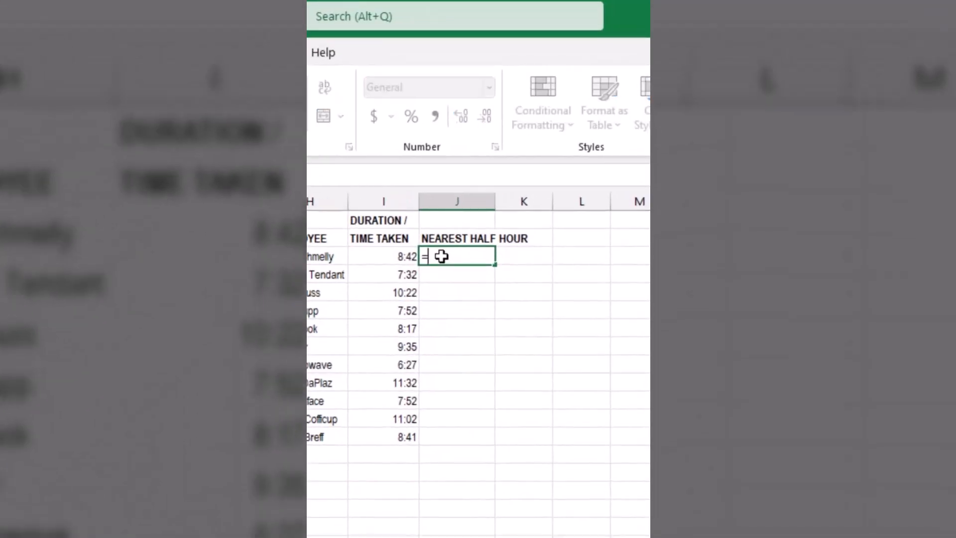
pyautogui.write('mround')
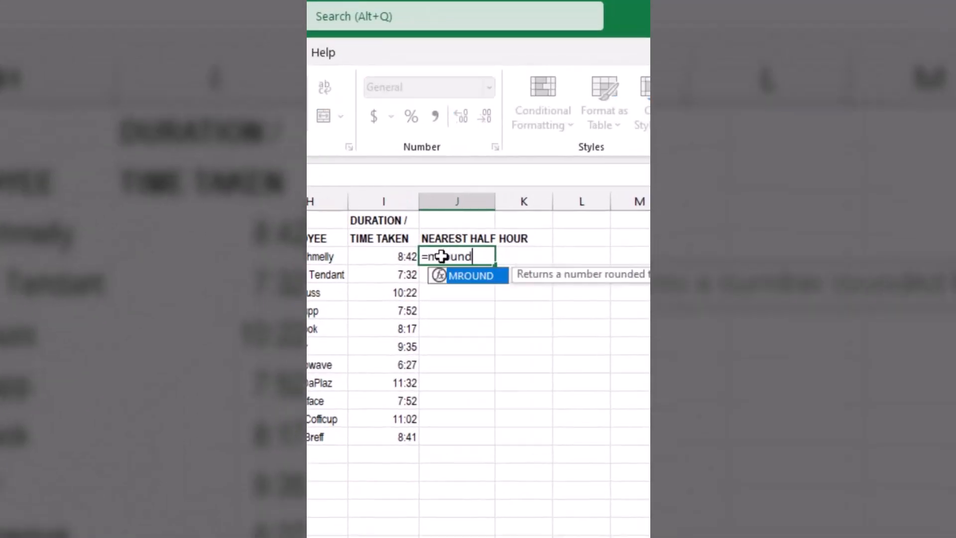
pyautogui.write('(')
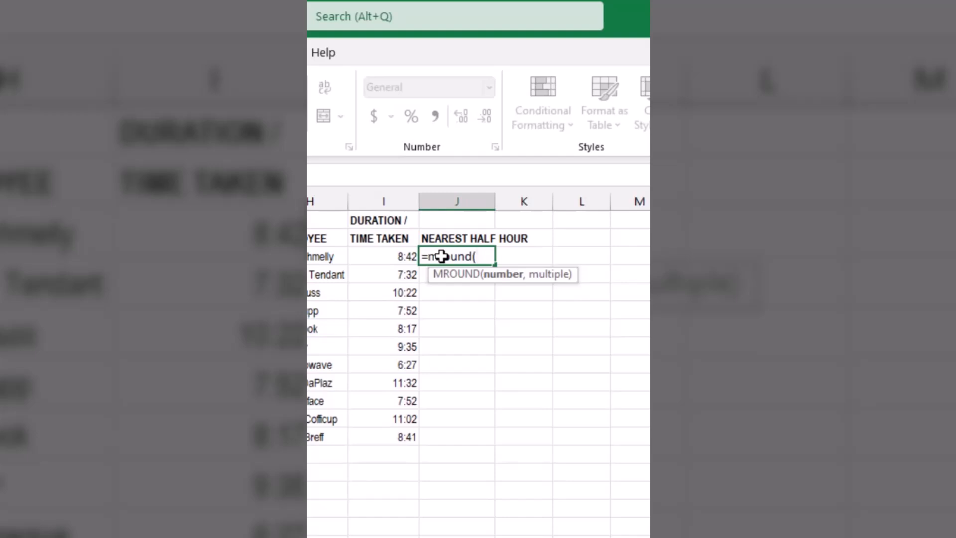
pyautogui.click(400, 253)
pyautogui.write(',"0:30')
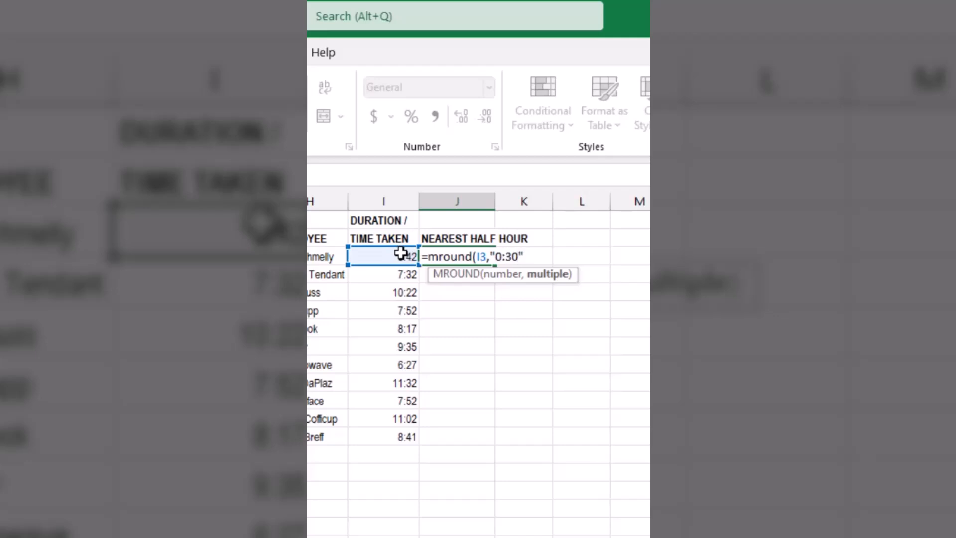
pyautogui.press('Return')
pyautogui.click(463, 258)
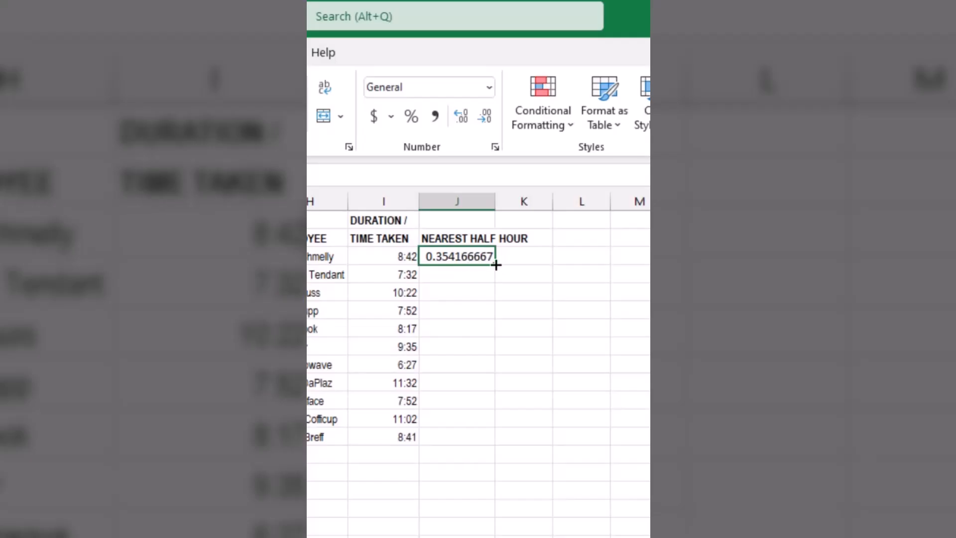
pyautogui.doubleClick(497, 265)
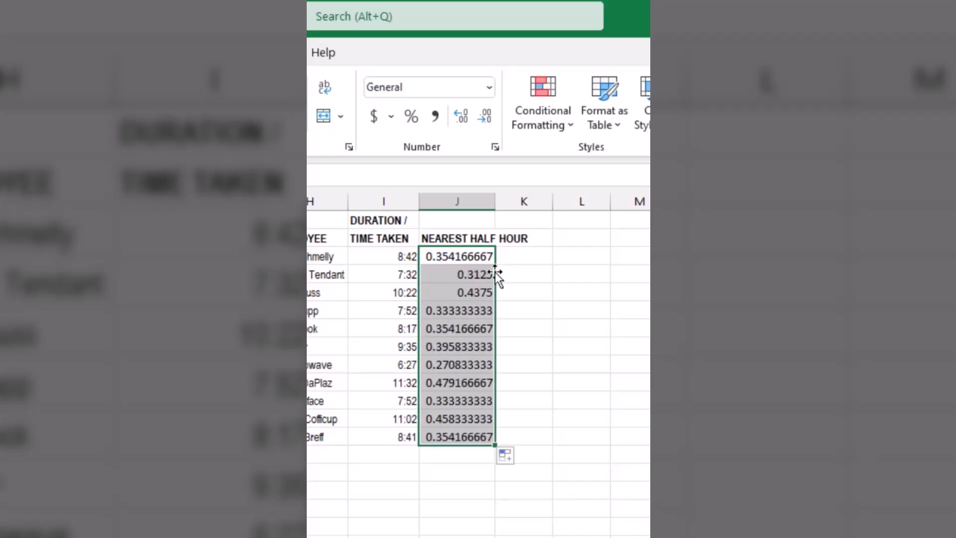
# Format the rounded values in the Nearest Half Hour column with a Time number format.
pyautogui.click(488, 88)
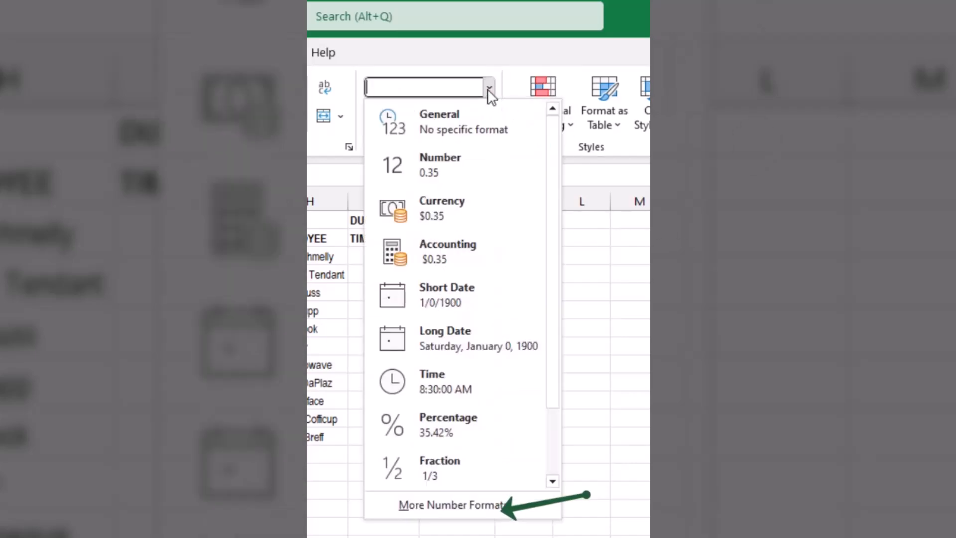
pyautogui.click(460, 503)
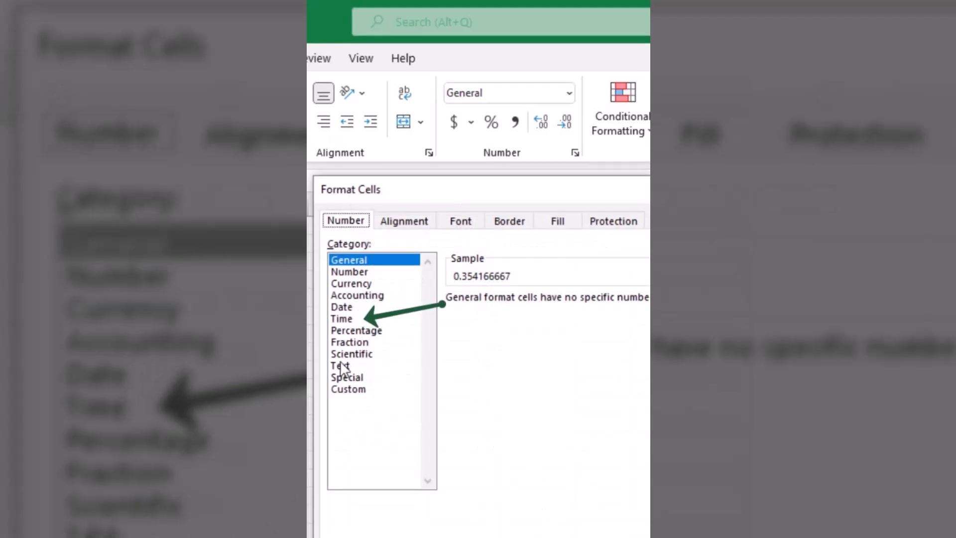
pyautogui.click(342, 318)
pyautogui.click(465, 326)
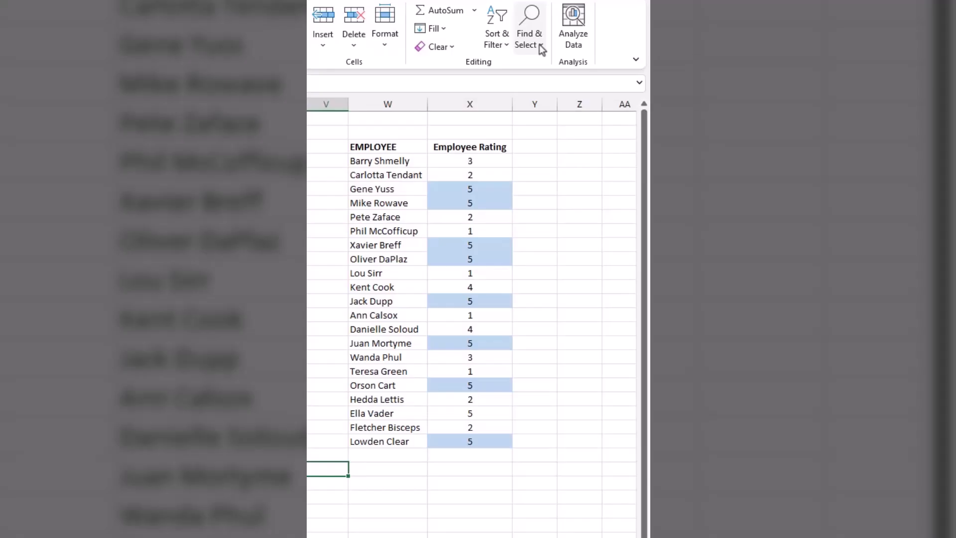
# Set up a find-and-replace whose search format is the light blue fill sampled from a highlighted Employee Rating cell.
pyautogui.click(529, 35)
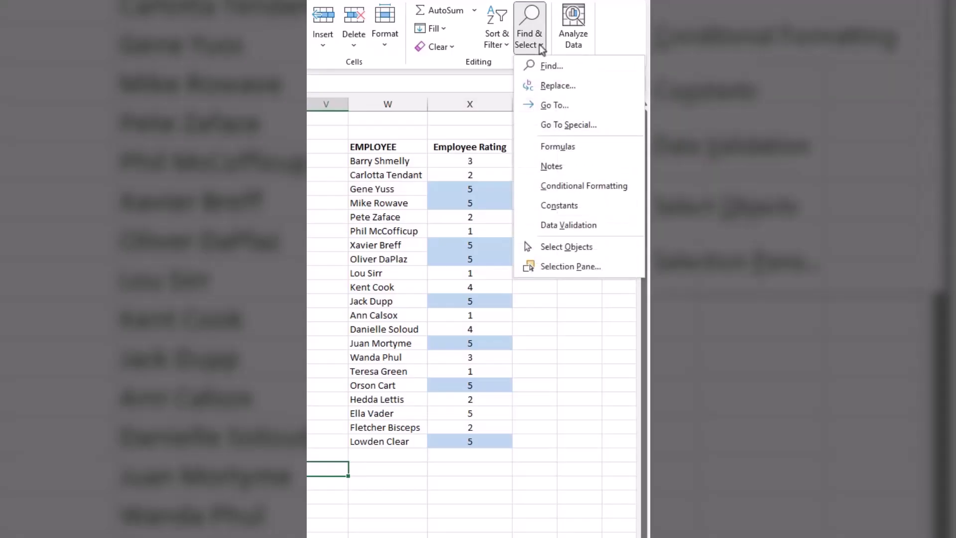
pyautogui.click(548, 86)
pyautogui.click(626, 330)
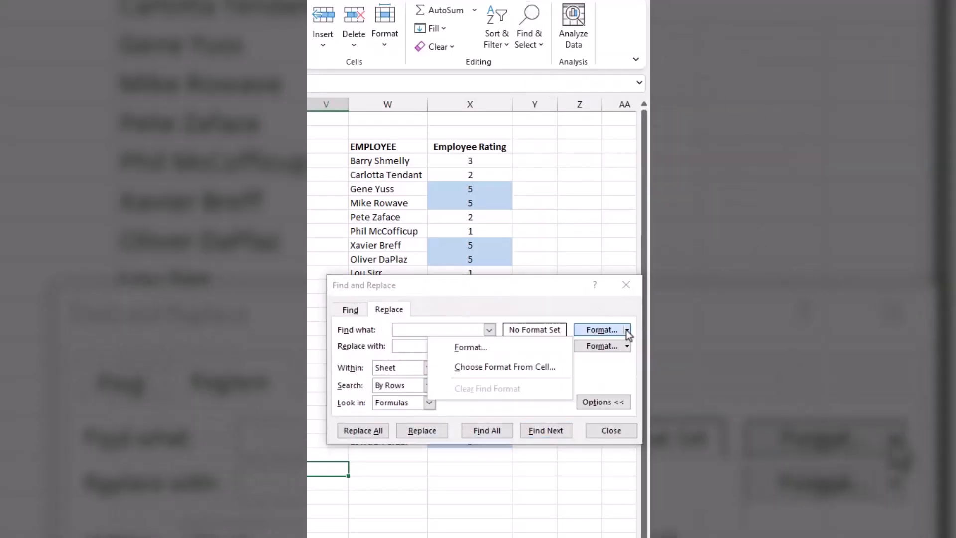
pyautogui.click(568, 368)
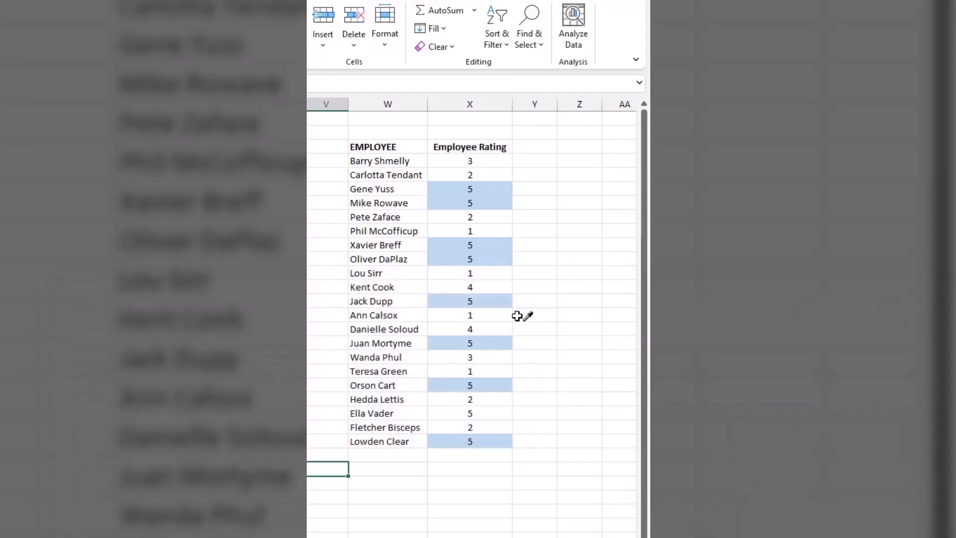
pyautogui.click(457, 190)
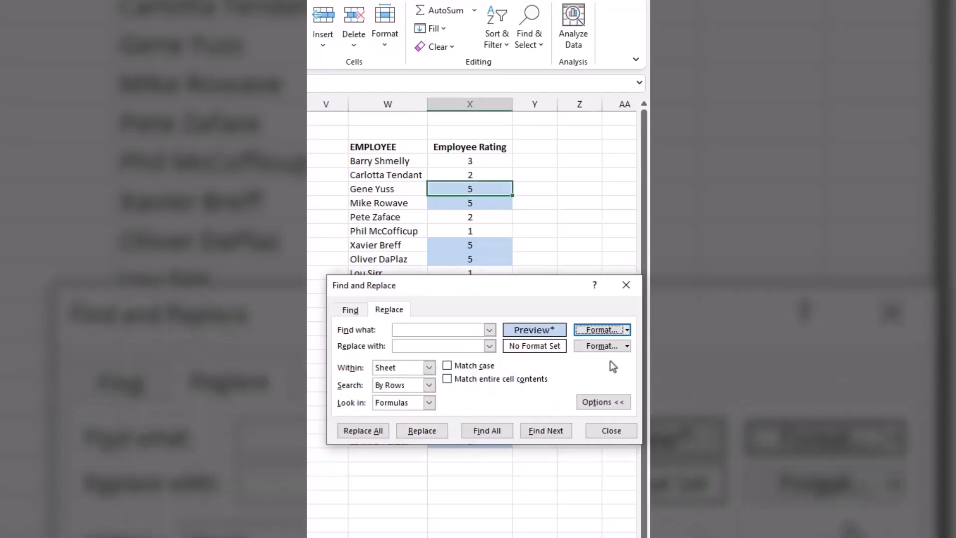
# Set the replacement format to a light green fill and replace all matching cells.
pyautogui.click(627, 346)
pyautogui.click(486, 364)
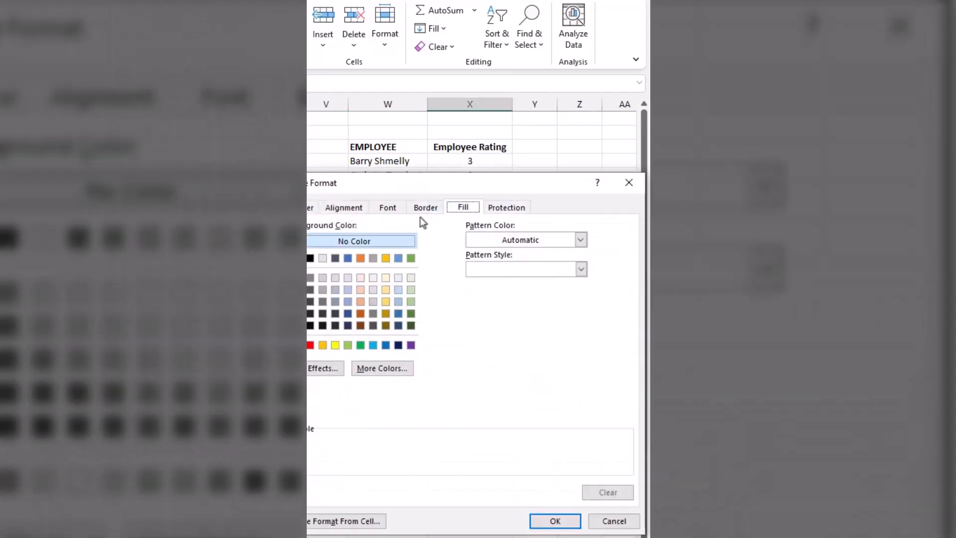
pyautogui.click(411, 291)
pyautogui.click(560, 521)
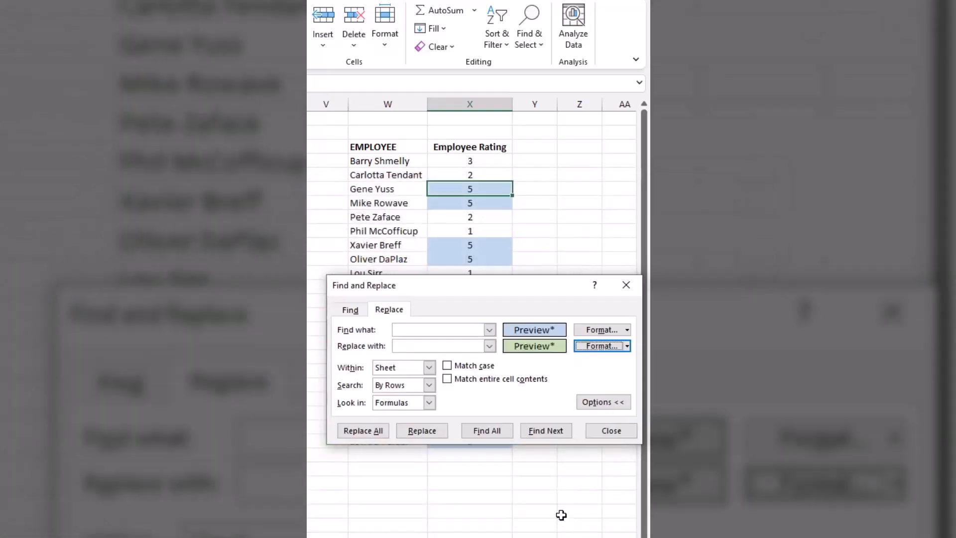
pyautogui.click(374, 435)
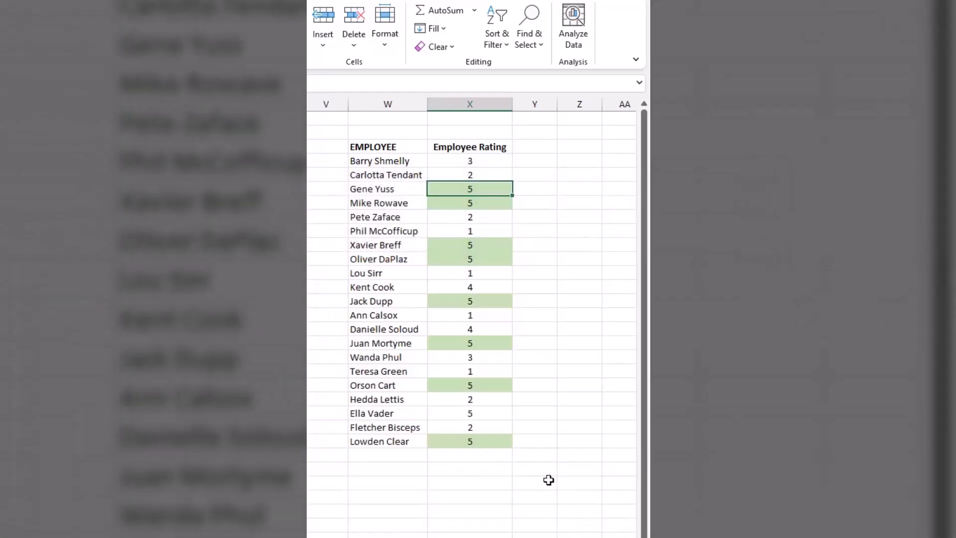